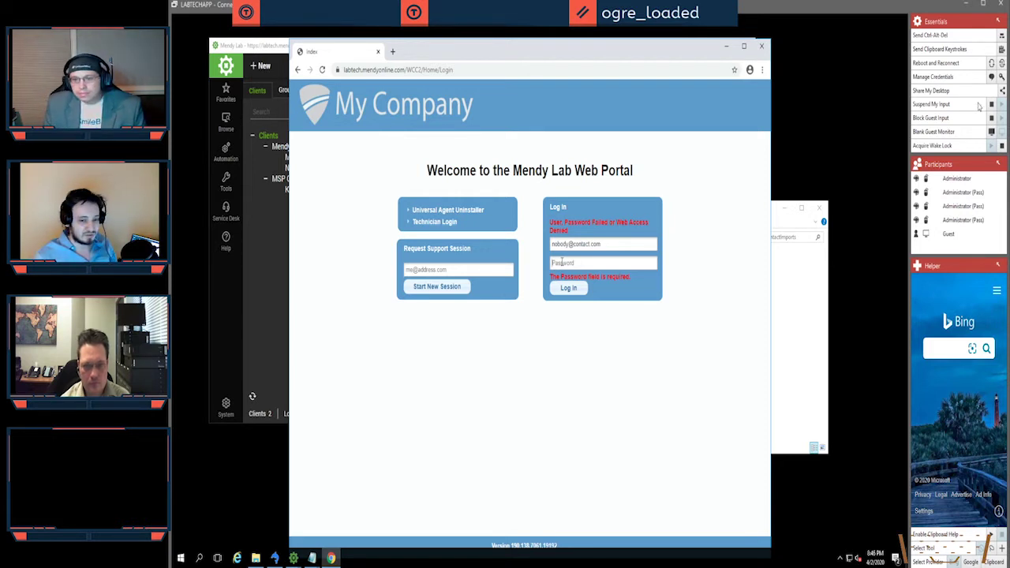
Step: Close the three remote-session side panels, including essentials and participants
{"action": "left_click", "coordinate": [998, 21]}
{"action": "left_click", "coordinate": [998, 26]}
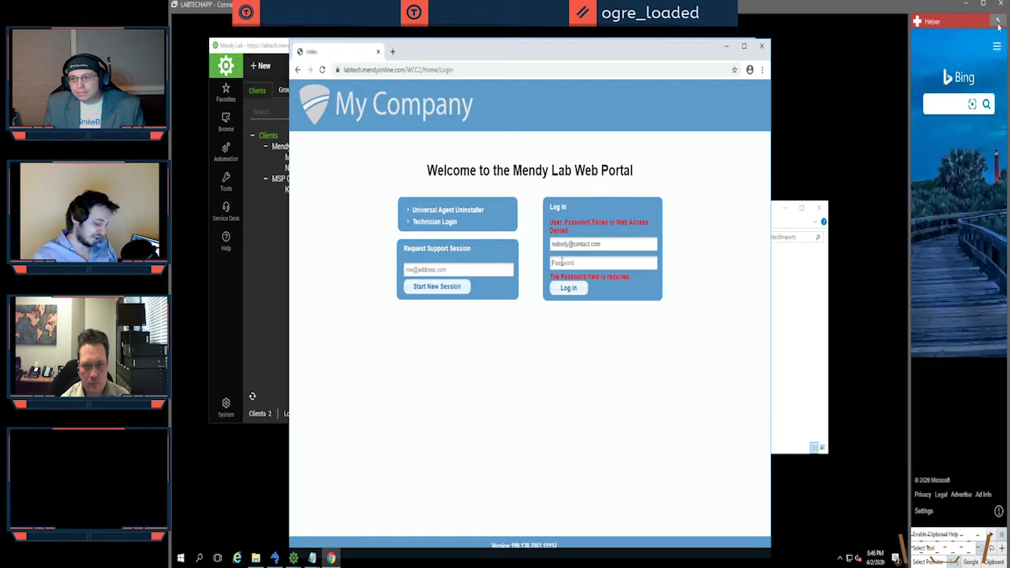
{"action": "left_click", "coordinate": [998, 10]}
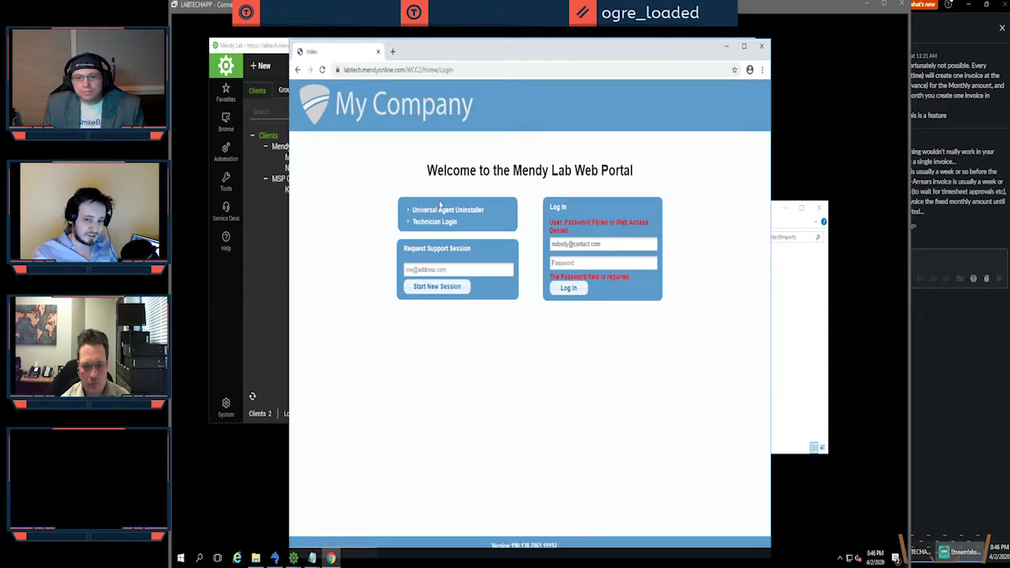
Step: Go to the portal's technician sign-in page and click into the username field
{"action": "left_click", "coordinate": [434, 221]}
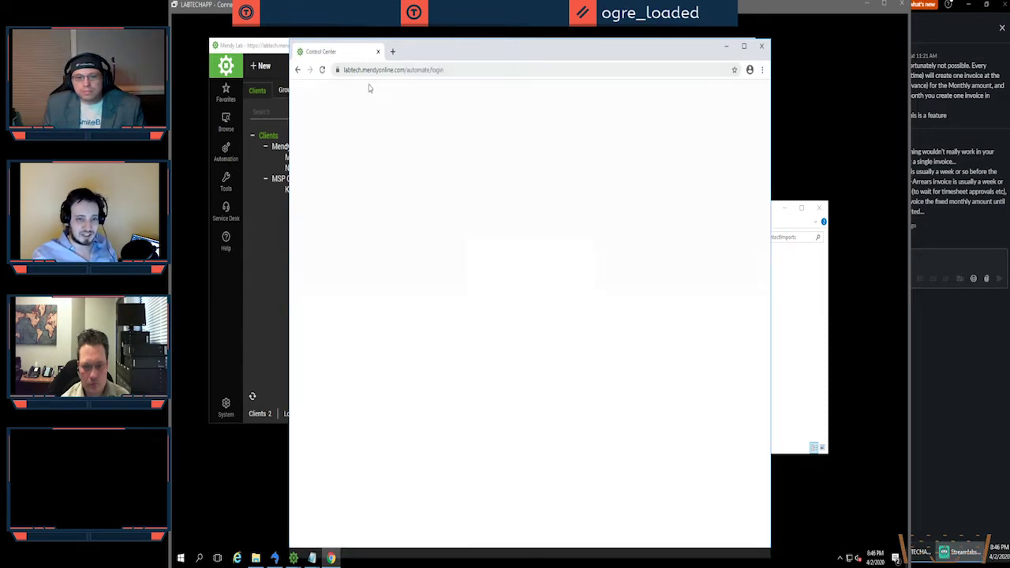
{"action": "triple_click", "coordinate": [600, 364]}
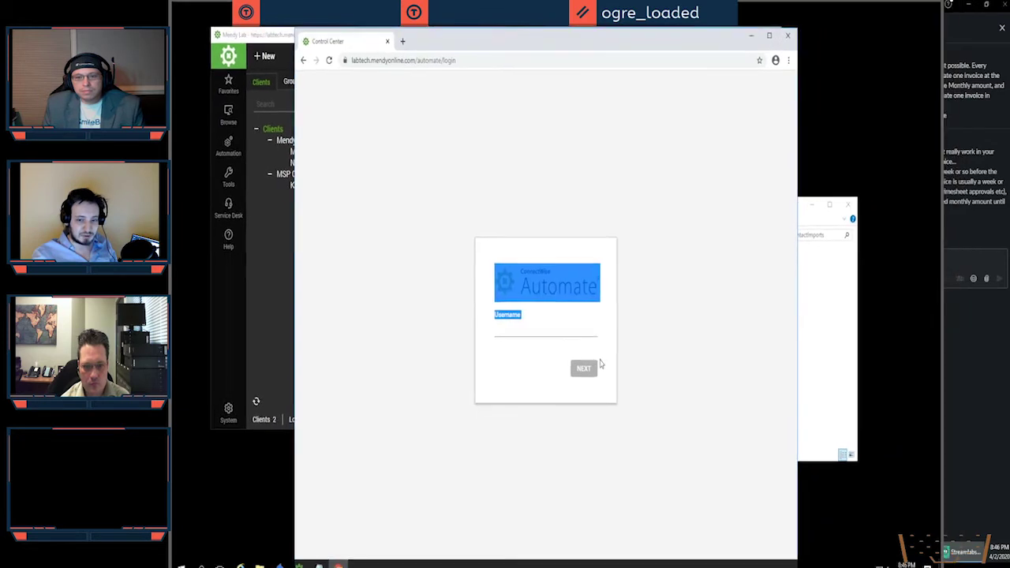
{"action": "left_click", "coordinate": [600, 364]}
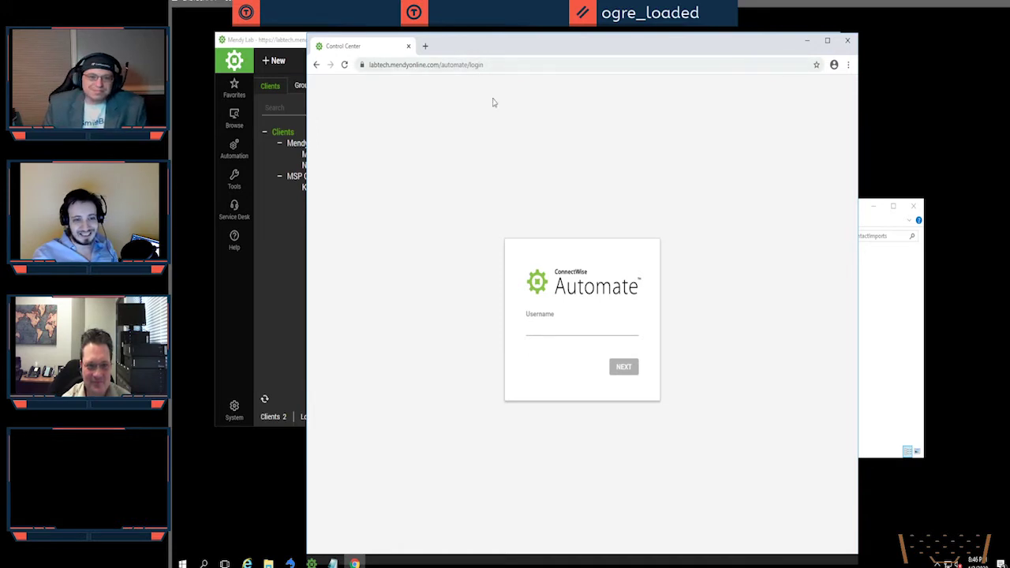
{"action": "left_click", "coordinate": [558, 329]}
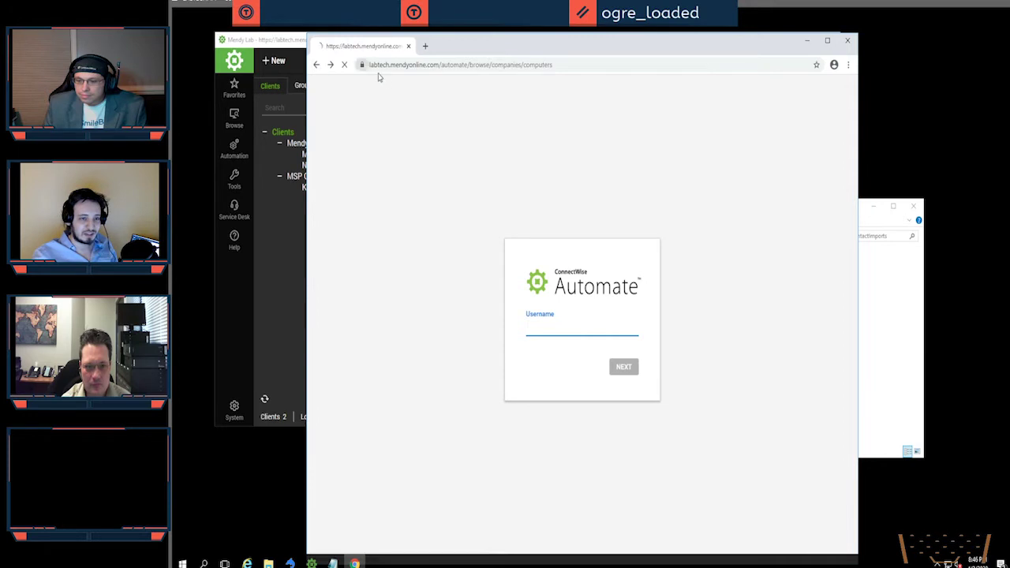
Step: Return to the portal's welcome login page, then bring the Automate console forward
{"action": "left_click", "coordinate": [316, 65]}
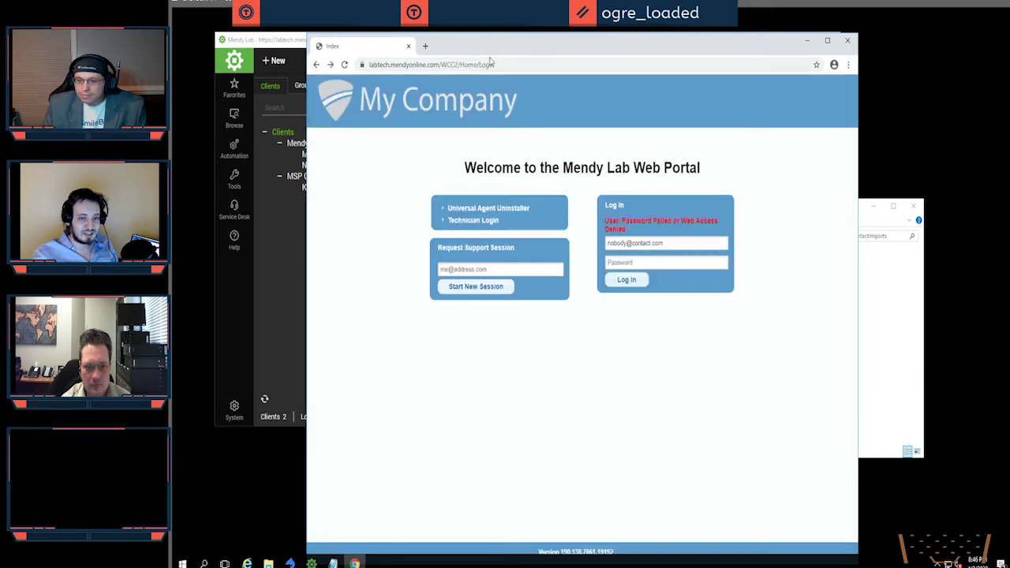
{"action": "left_click_drag", "start_coordinate": [479, 154], "coordinate": [707, 183]}
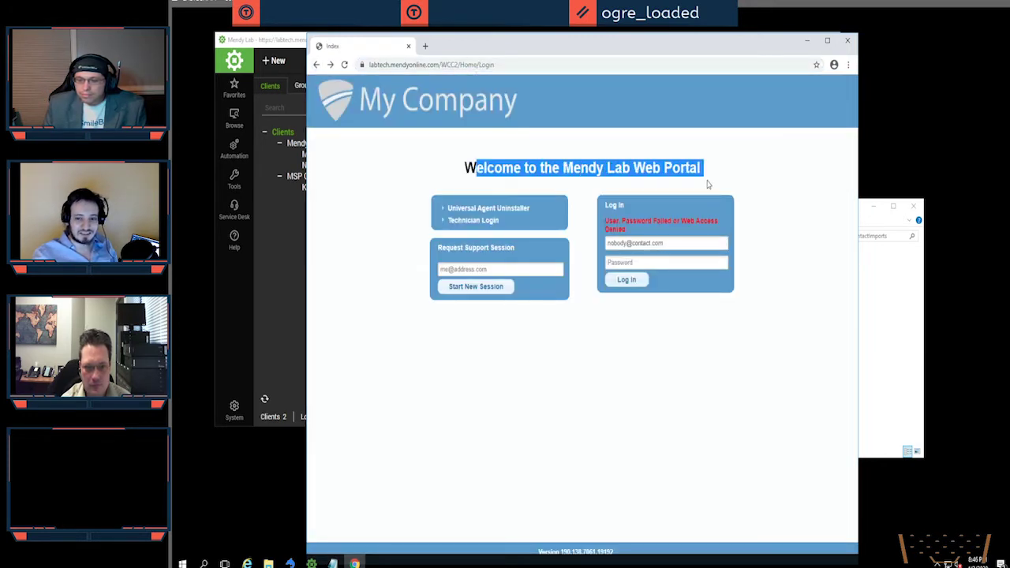
{"action": "left_click", "coordinate": [654, 329]}
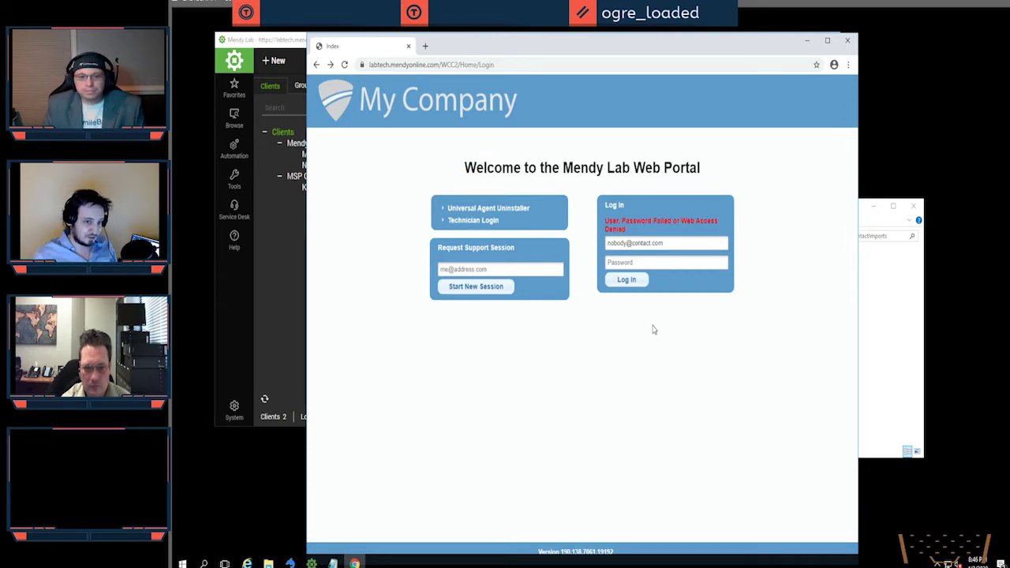
{"action": "left_click", "coordinate": [301, 256]}
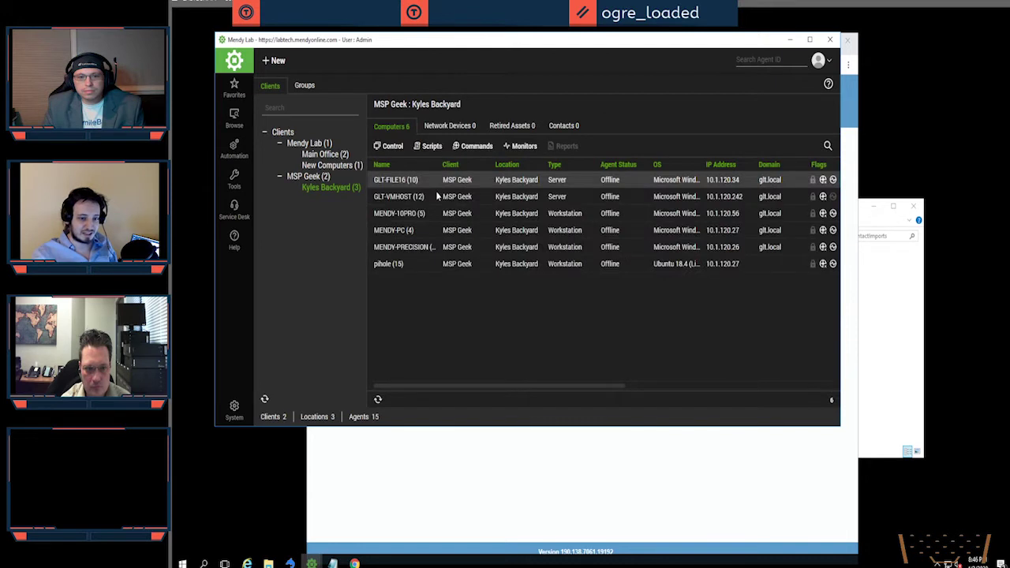
Step: Create a Kyles Backyard contact with first and last name, e-mail address and web password
{"action": "left_click", "coordinate": [563, 127]}
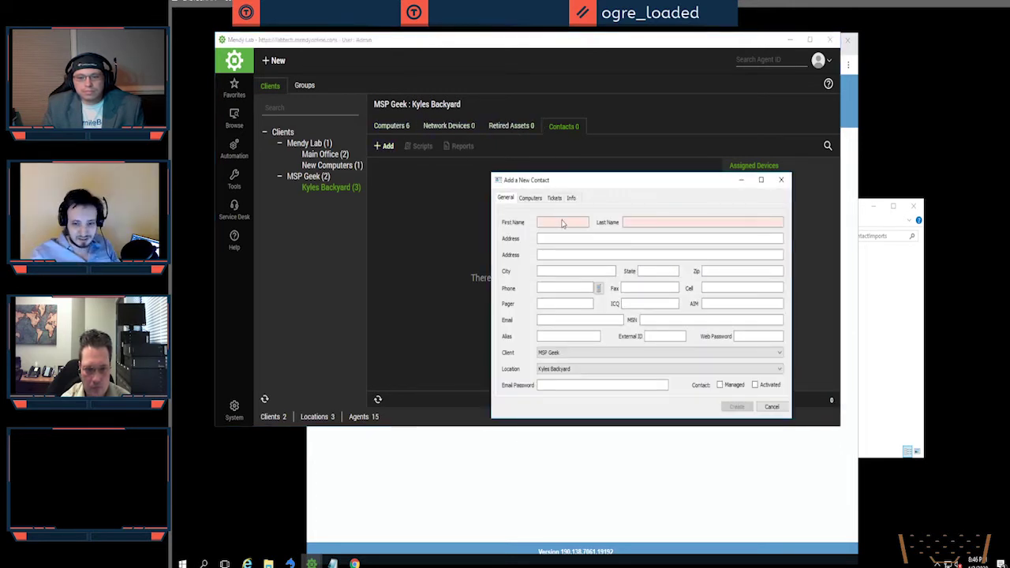
{"action": "left_click", "coordinate": [562, 225]}
{"action": "key", "text": "Tab"}
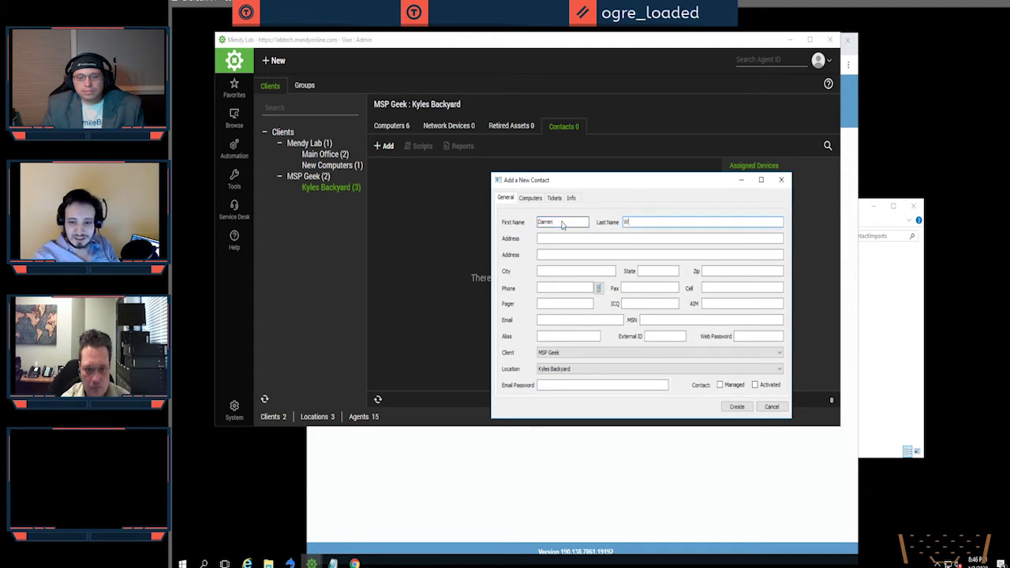
{"action": "left_click", "coordinate": [551, 321]}
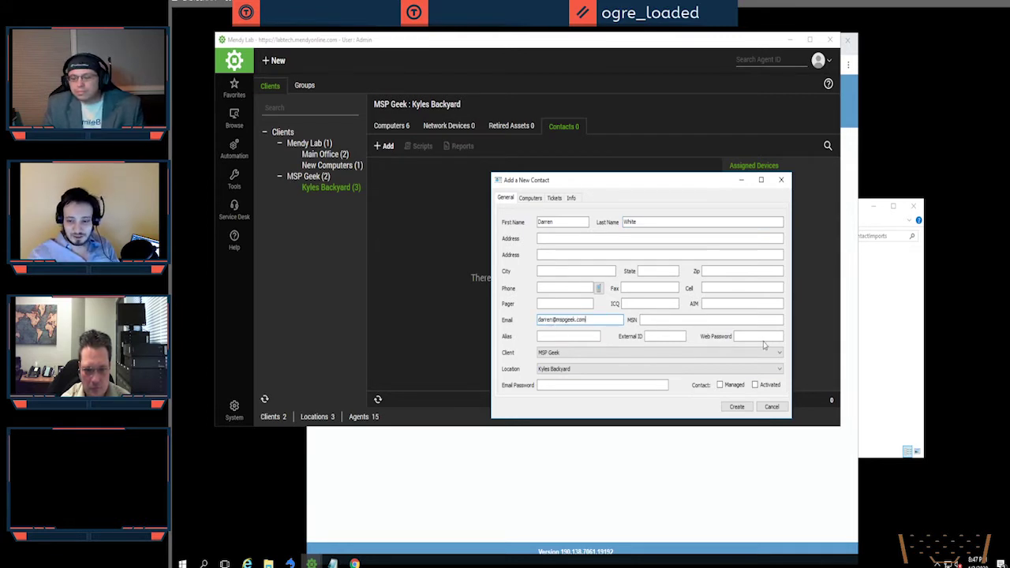
{"action": "left_click", "coordinate": [762, 337]}
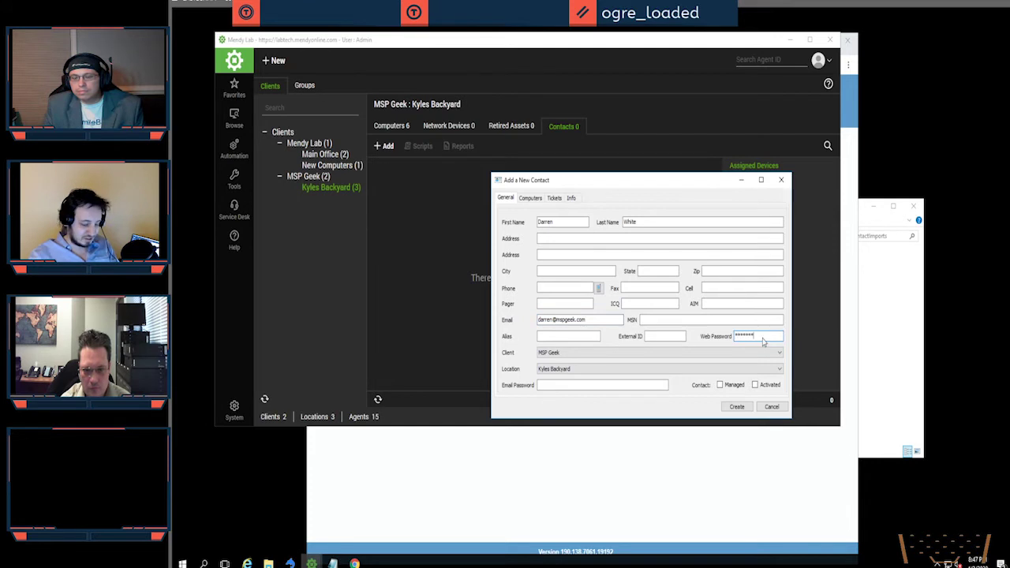
{"action": "left_click", "coordinate": [736, 407]}
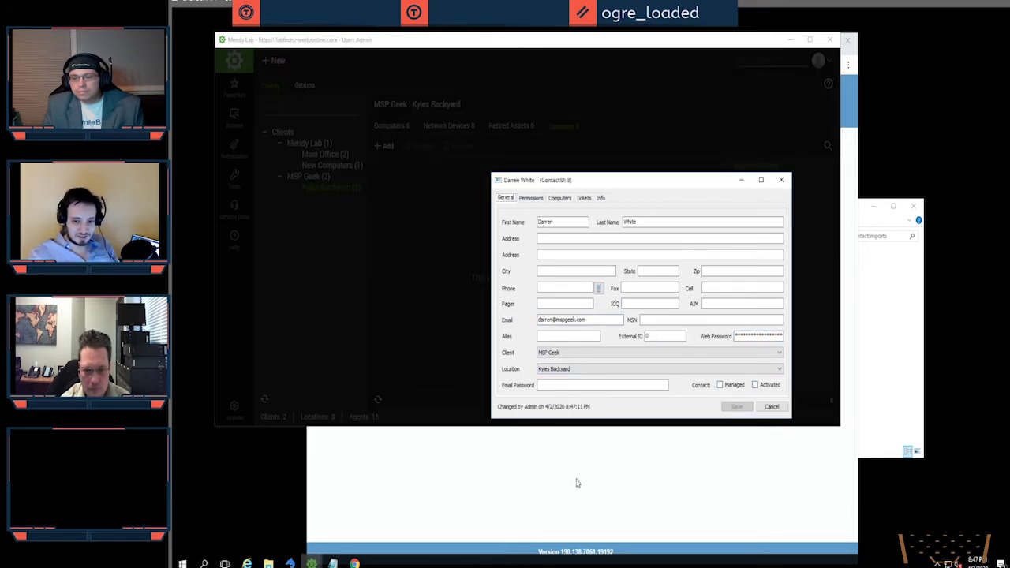
Step: Return to the portal login page and select the existing login e-mail for replacement
{"action": "left_click", "coordinate": [577, 483]}
{"action": "double_click", "coordinate": [659, 243]}
{"action": "key", "text": "ctrl+a"}
Step: Try signing in to the portal with the contact's e-mail and password
{"action": "key", "text": "Tab"}
{"action": "type", "text": "*"}
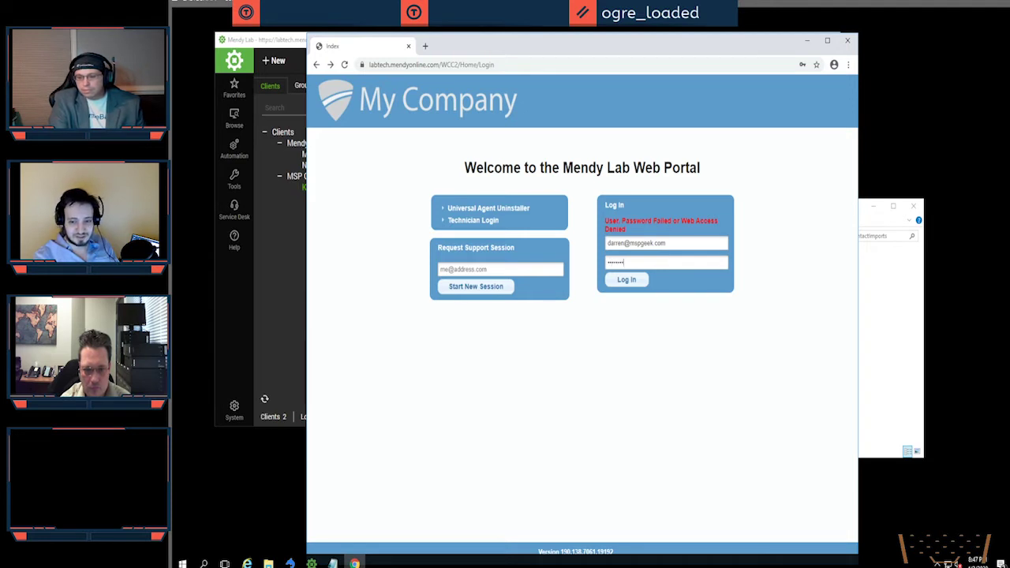
{"action": "left_click", "coordinate": [626, 279]}
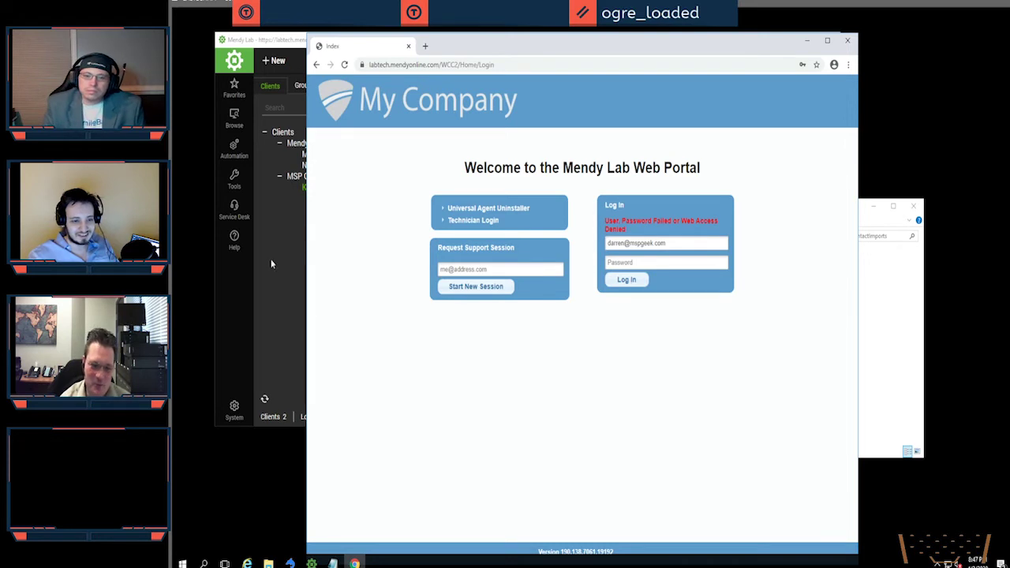
Step: Reset and save the contact's web password in Automate, then re-enter it at the portal login
{"action": "key", "text": "alt+Tab"}
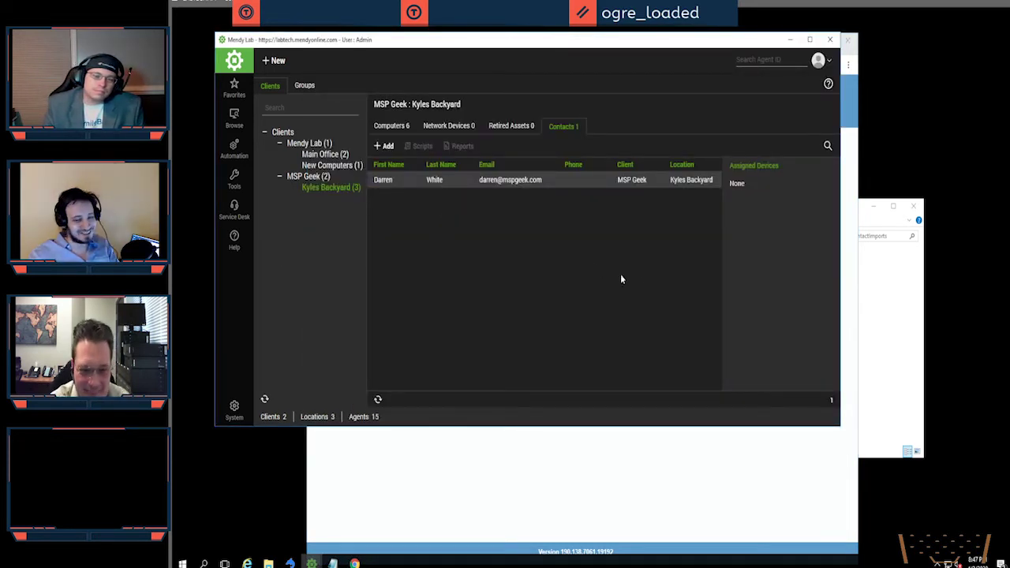
{"action": "key", "text": "Return"}
{"action": "left_click", "coordinate": [765, 334]}
{"action": "double_click", "coordinate": [766, 334]}
{"action": "type", "text": "***"}
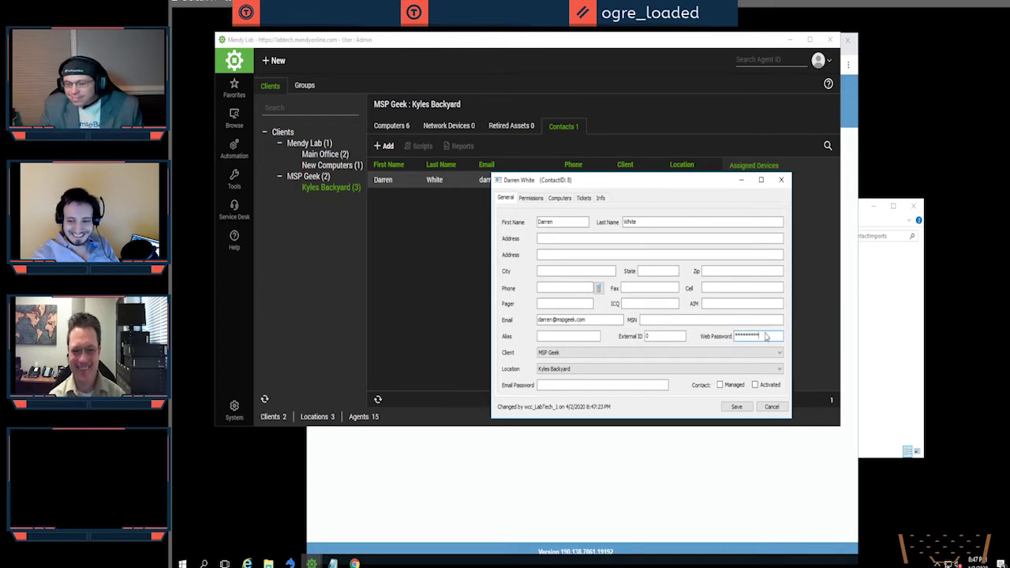
{"action": "left_click", "coordinate": [736, 406]}
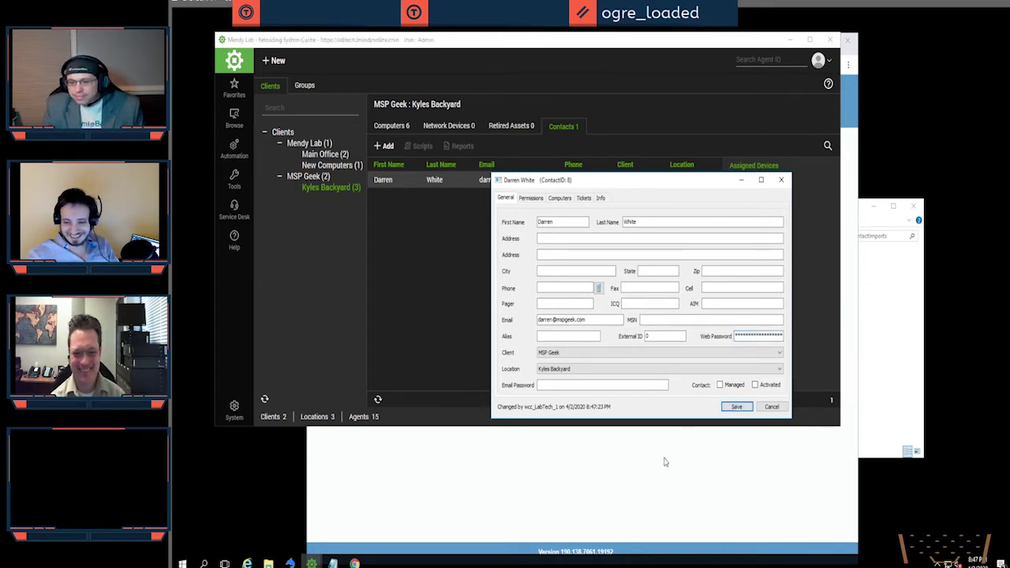
{"action": "left_click", "coordinate": [660, 469]}
{"action": "type", "text": "*"}
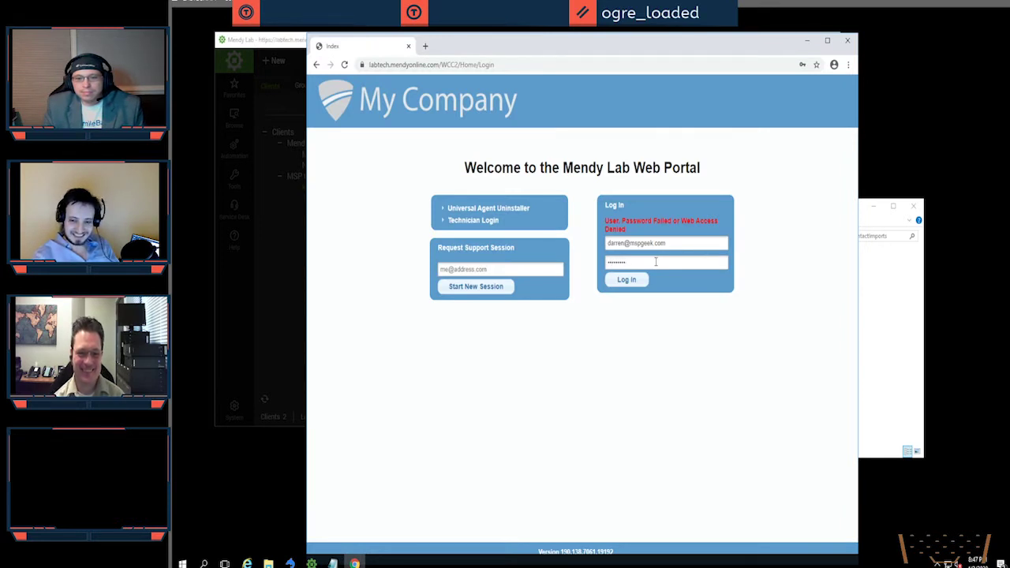
Step: Sign in as the contact to reach a dashboard with 0 tickets and 0 computers, declining password saving
{"action": "left_click_drag", "start_coordinate": [525, 46], "coordinate": [577, 61]}
{"action": "left_click", "coordinate": [692, 298]}
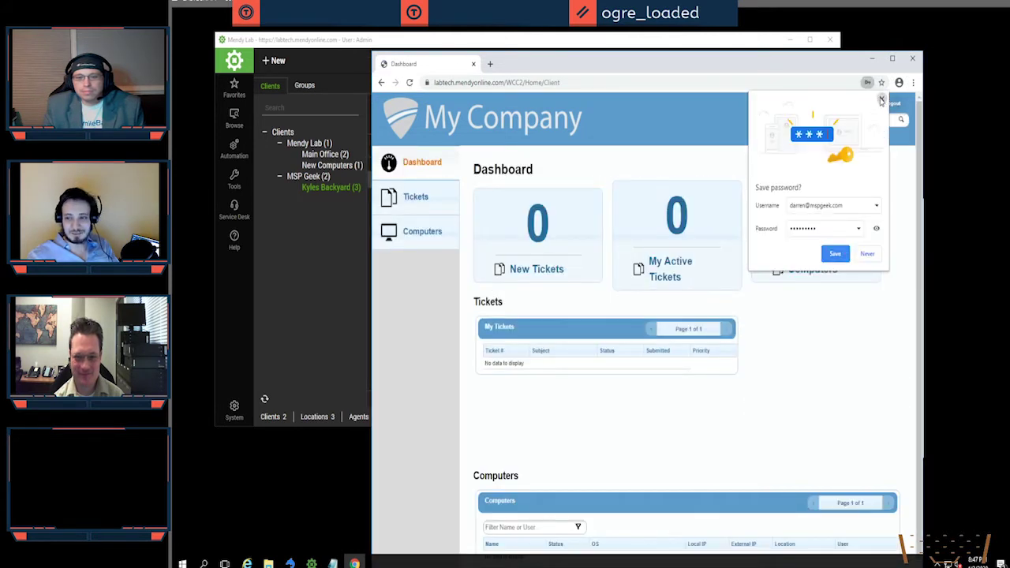
{"action": "left_click", "coordinate": [882, 99]}
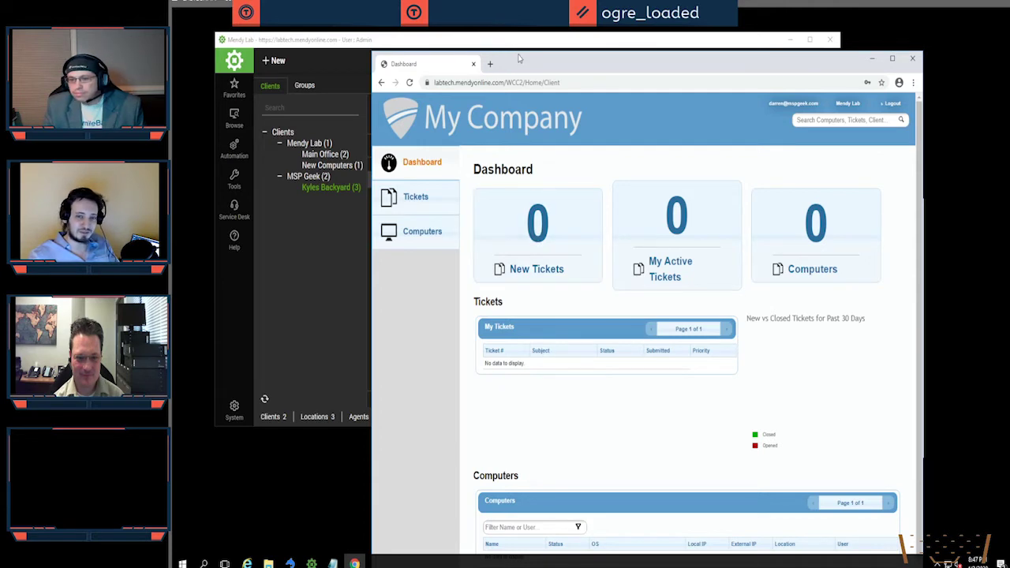
{"action": "left_click_drag", "start_coordinate": [517, 52], "coordinate": [518, 150]}
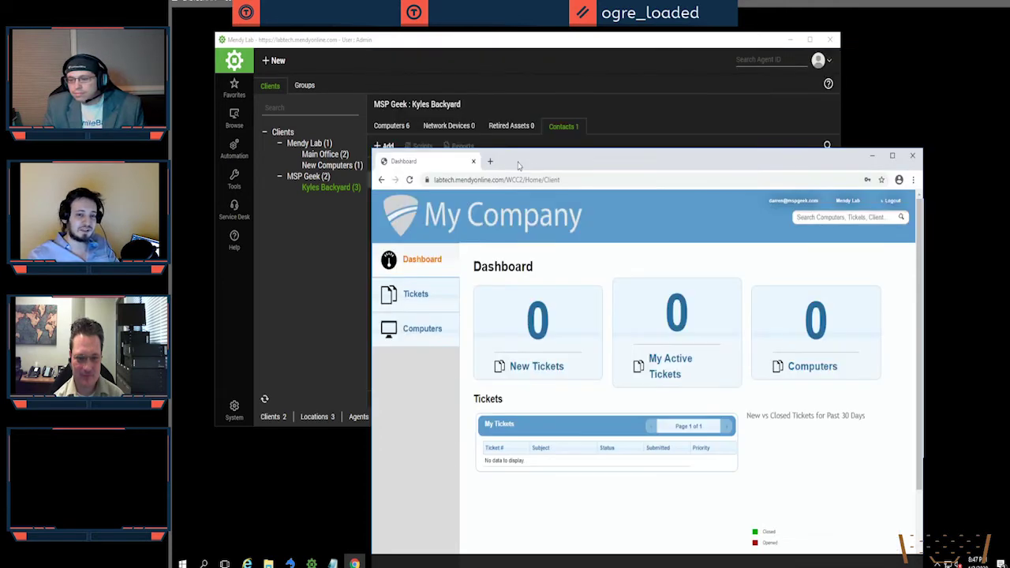
{"action": "left_click_drag", "start_coordinate": [476, 74], "coordinate": [477, 76]}
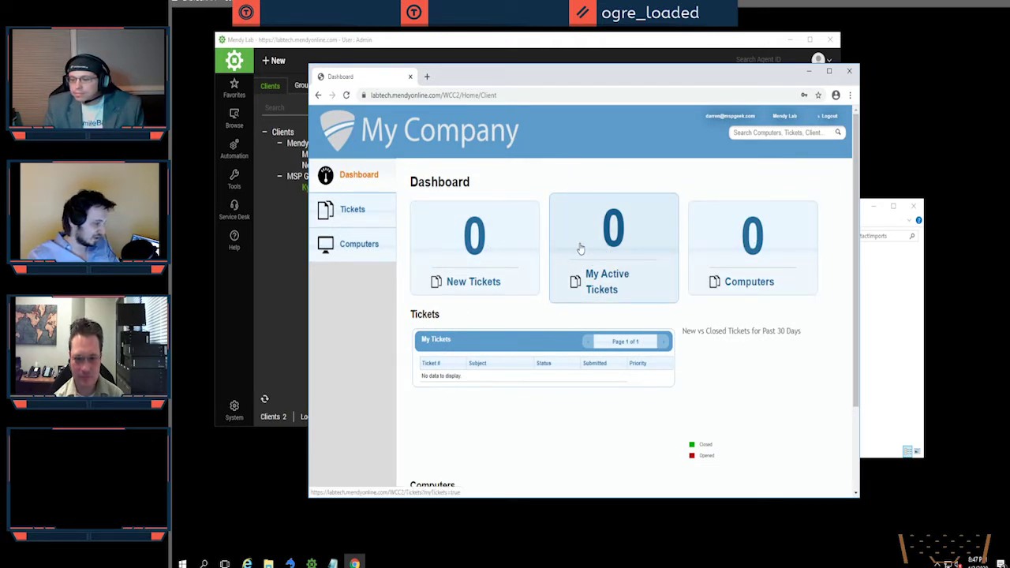
{"action": "left_click", "coordinate": [564, 49]}
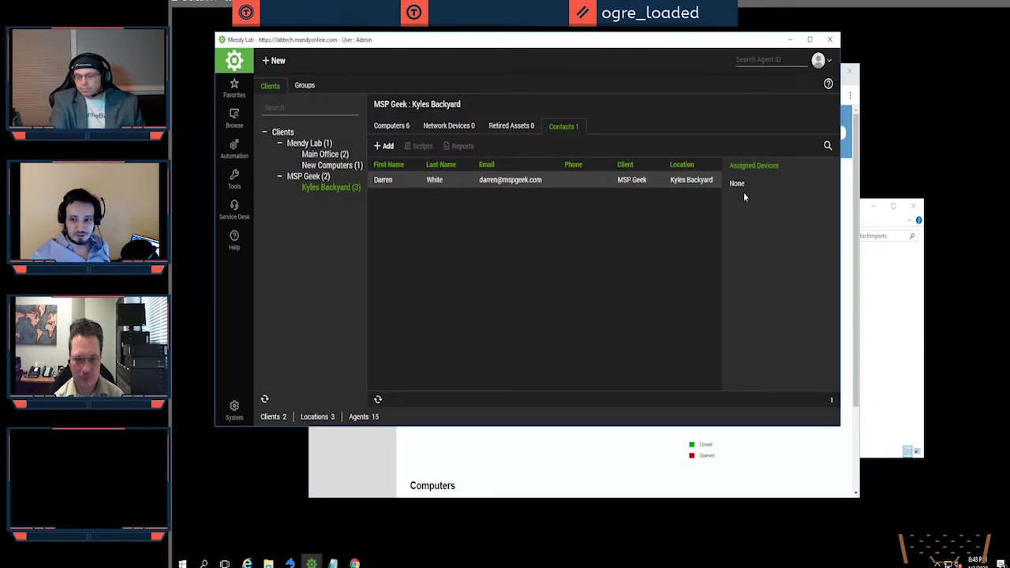
Step: Check the contact's Computers tab shows no linked machines, then switch to the location's computer list
{"action": "double_click", "coordinate": [416, 181]}
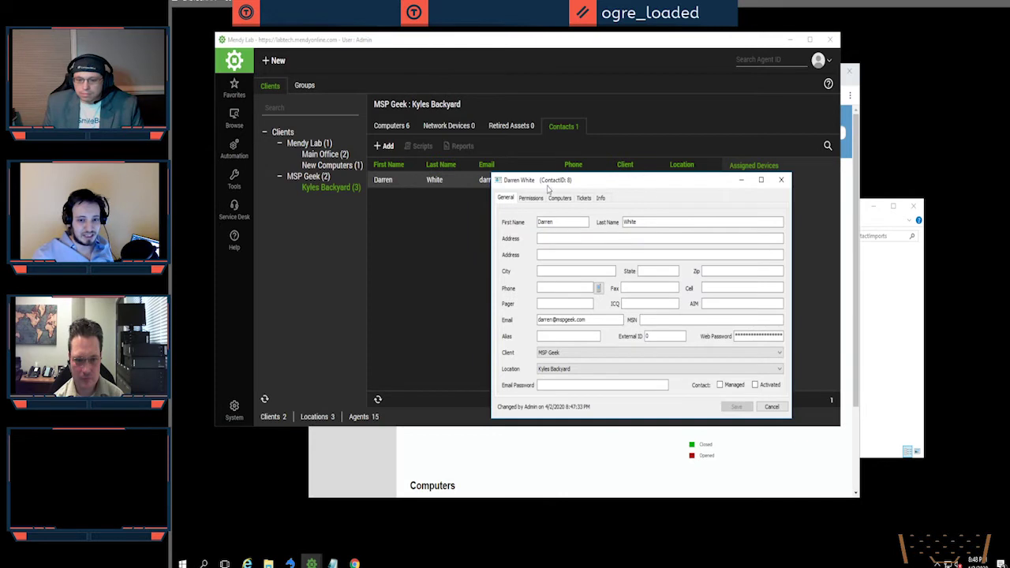
{"action": "left_click_drag", "start_coordinate": [549, 188], "coordinate": [466, 172]}
{"action": "left_click", "coordinate": [475, 180]}
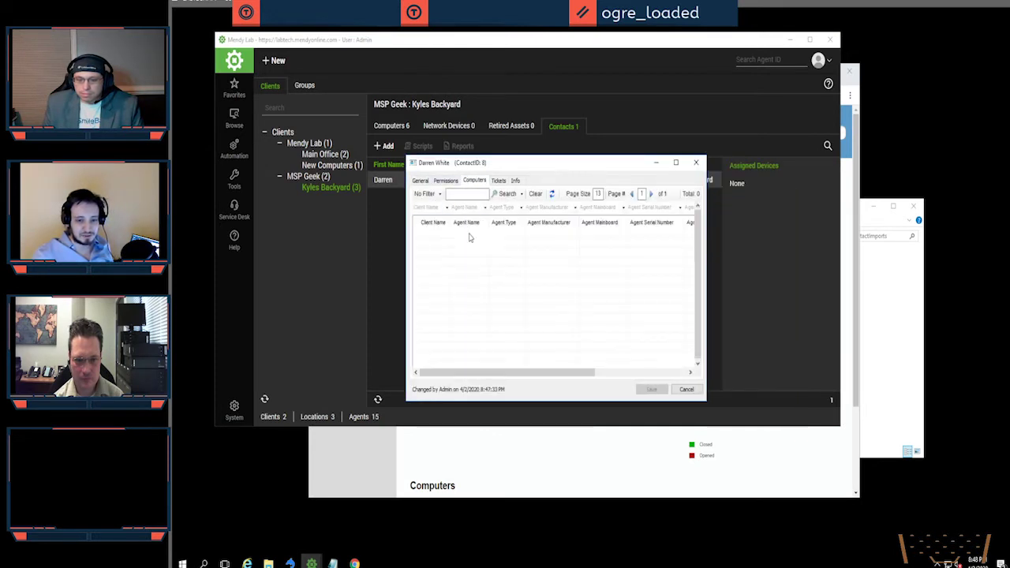
{"action": "right_click", "coordinate": [470, 236]}
{"action": "left_click", "coordinate": [444, 281]}
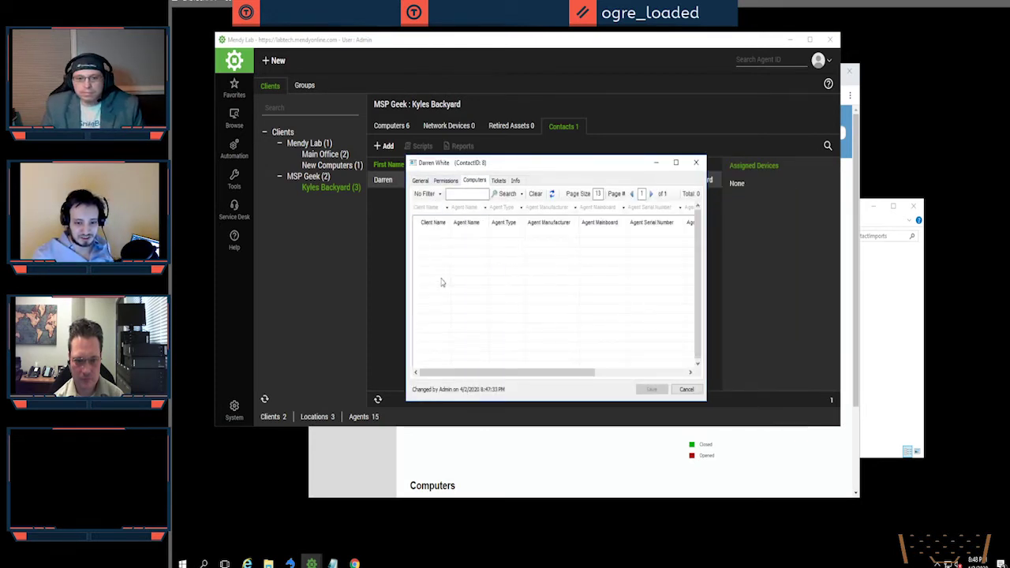
{"action": "left_click", "coordinate": [694, 163]}
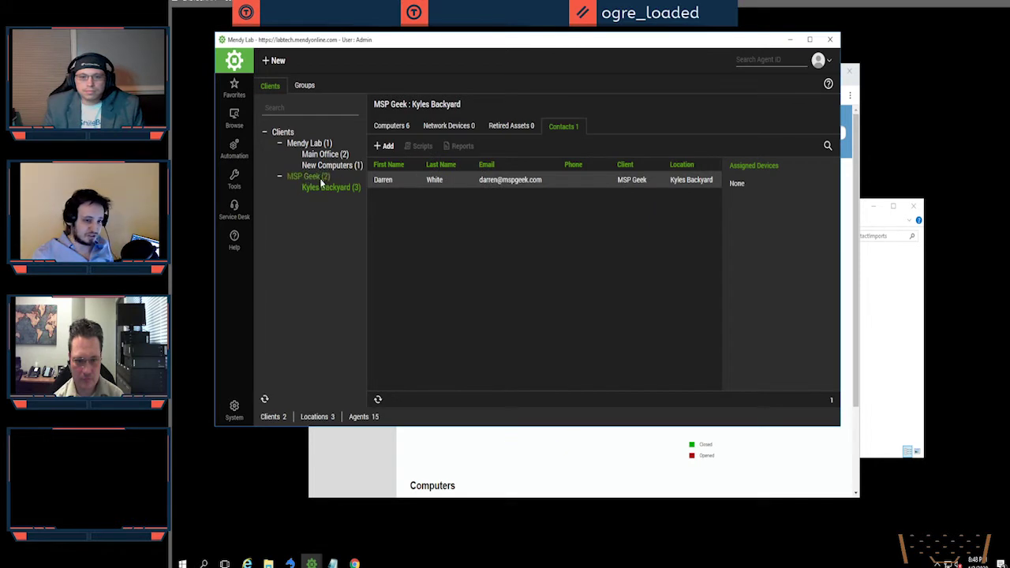
{"action": "left_click", "coordinate": [395, 128]}
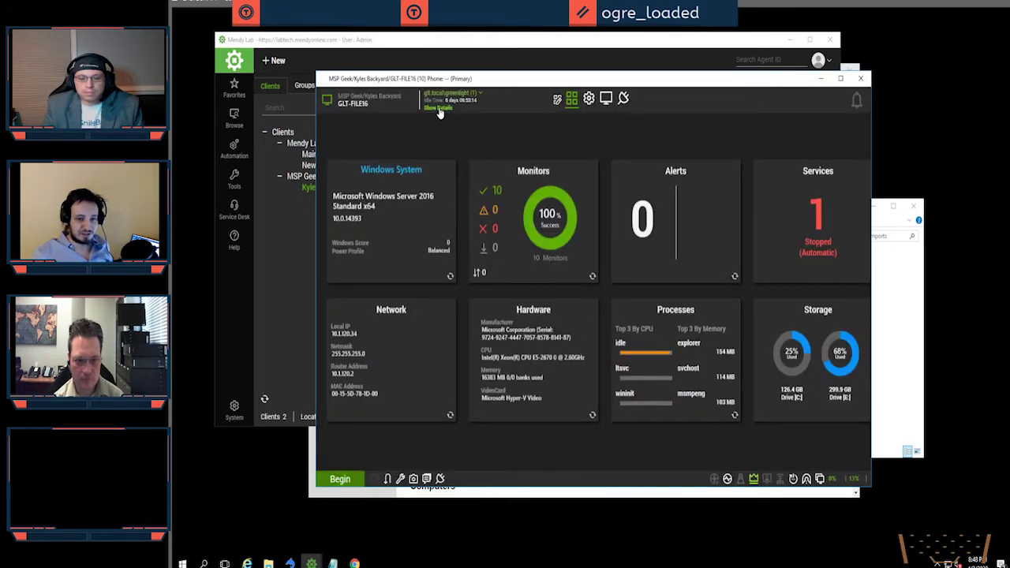
Step: Set the contact as GLT-FILE16's assigned contact in its details, then open the MSP Geek client
{"action": "left_click", "coordinate": [438, 108]}
{"action": "left_click", "coordinate": [510, 146]}
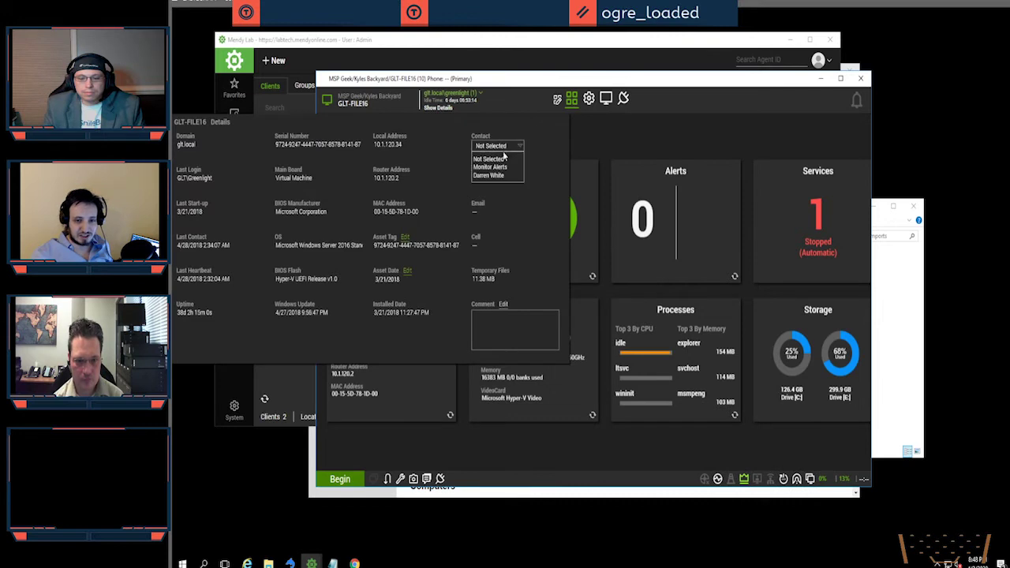
{"action": "left_click", "coordinate": [493, 177]}
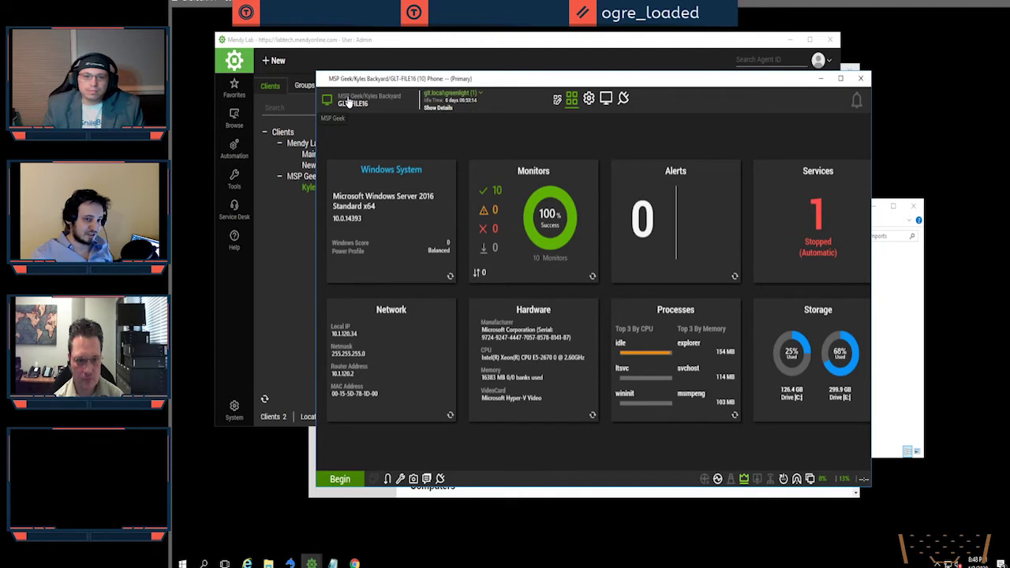
{"action": "left_click", "coordinate": [348, 100]}
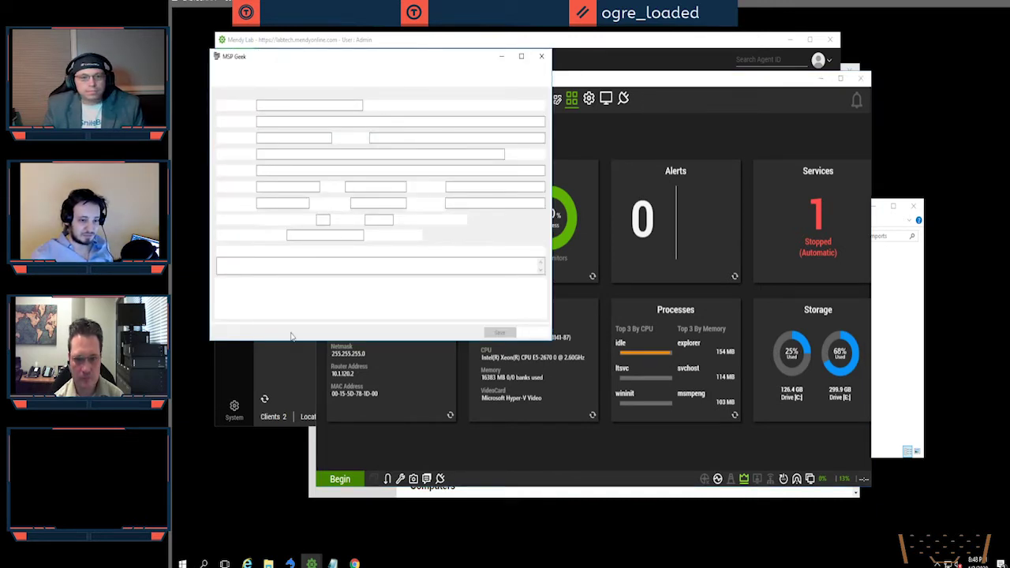
Step: Link MENDY-10PRO, GLT-FILE16 and GLT-VMHOST to the contact from the MSP Geek client's Contacts
{"action": "left_click", "coordinate": [286, 365]}
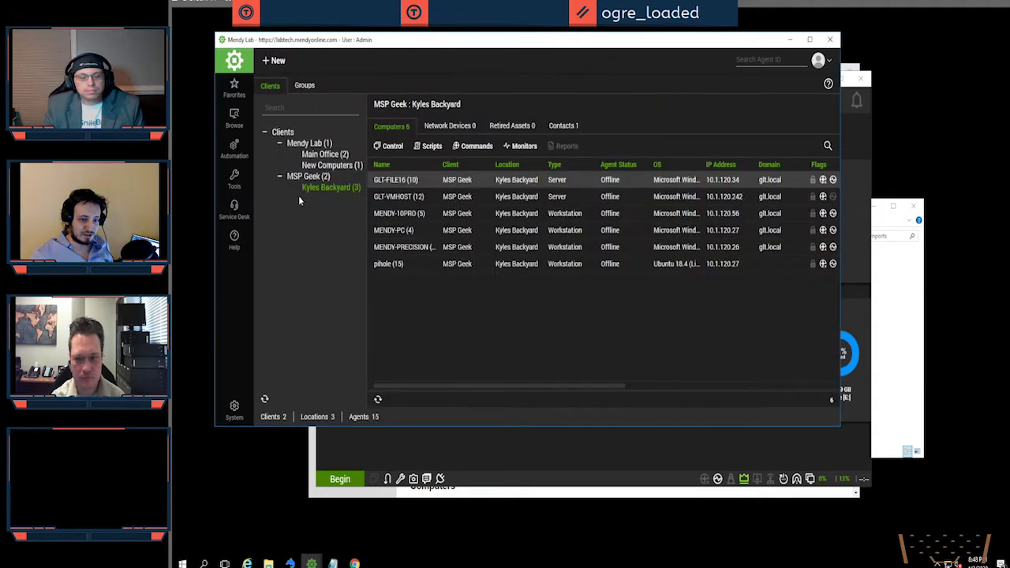
{"action": "left_click", "coordinate": [788, 41]}
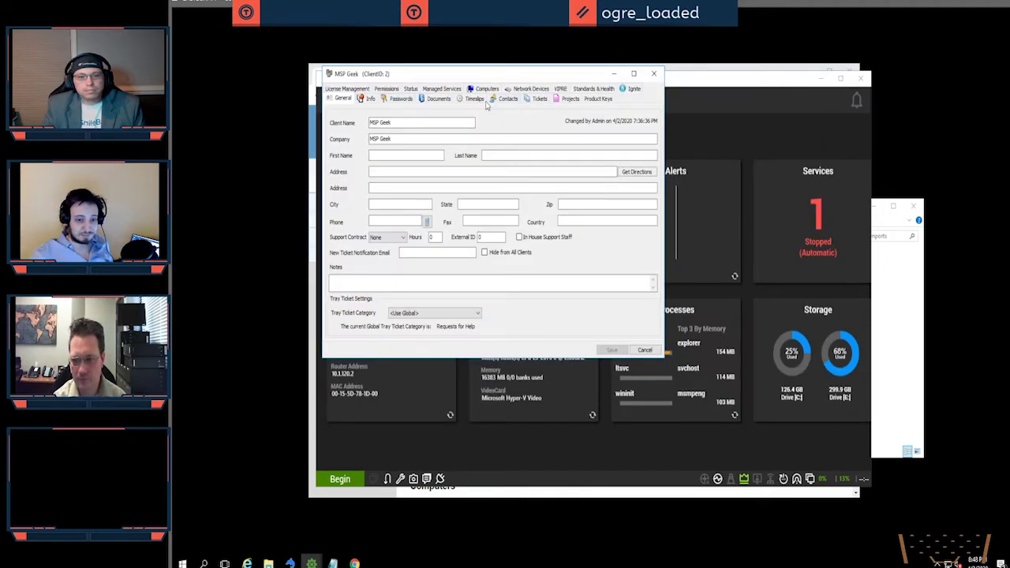
{"action": "left_click", "coordinate": [506, 99]}
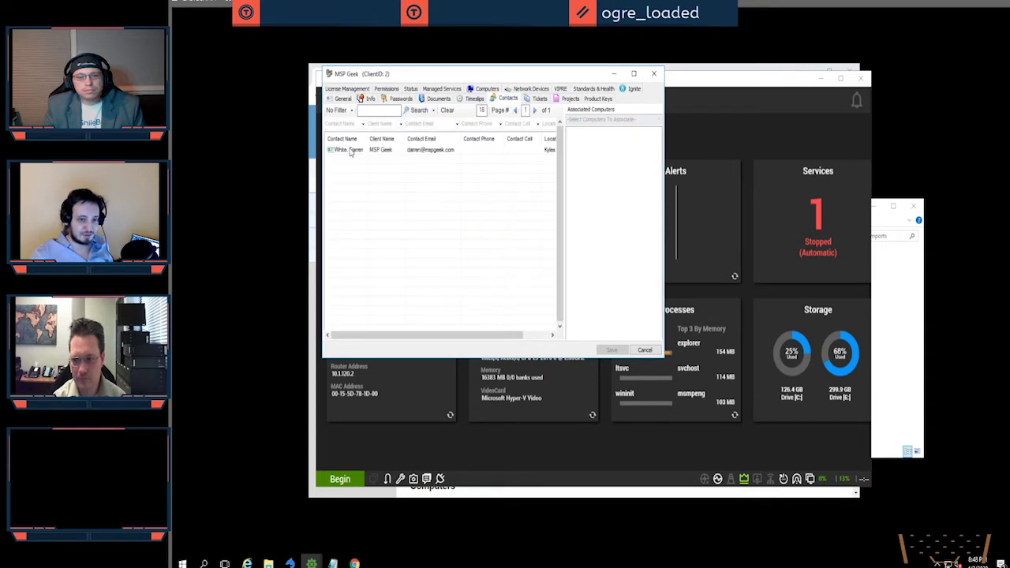
{"action": "left_click", "coordinate": [351, 150]}
{"action": "left_click", "coordinate": [605, 120]}
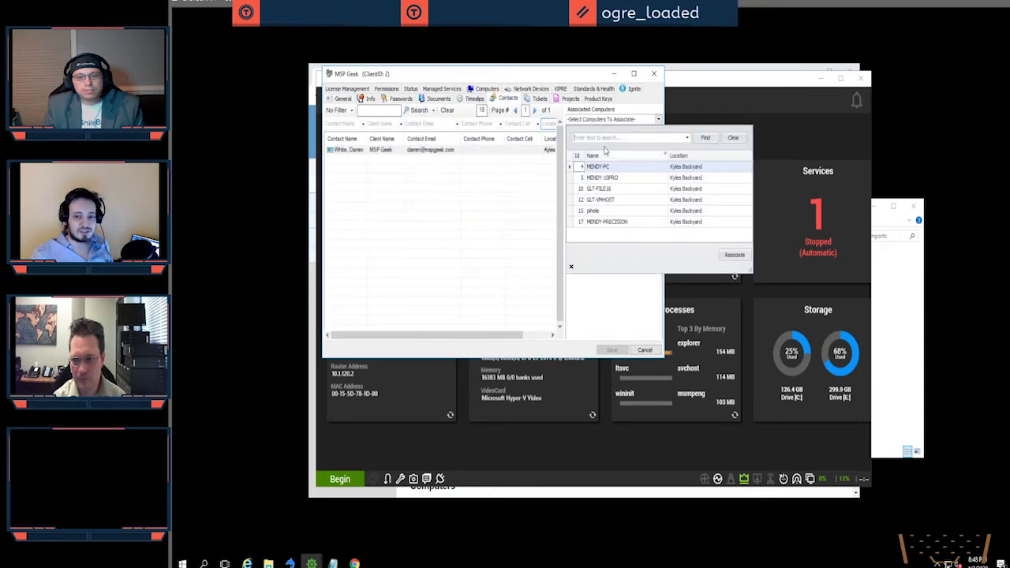
{"action": "left_click", "coordinate": [604, 179]}
{"action": "left_click", "coordinate": [608, 200], "text": "shift"}
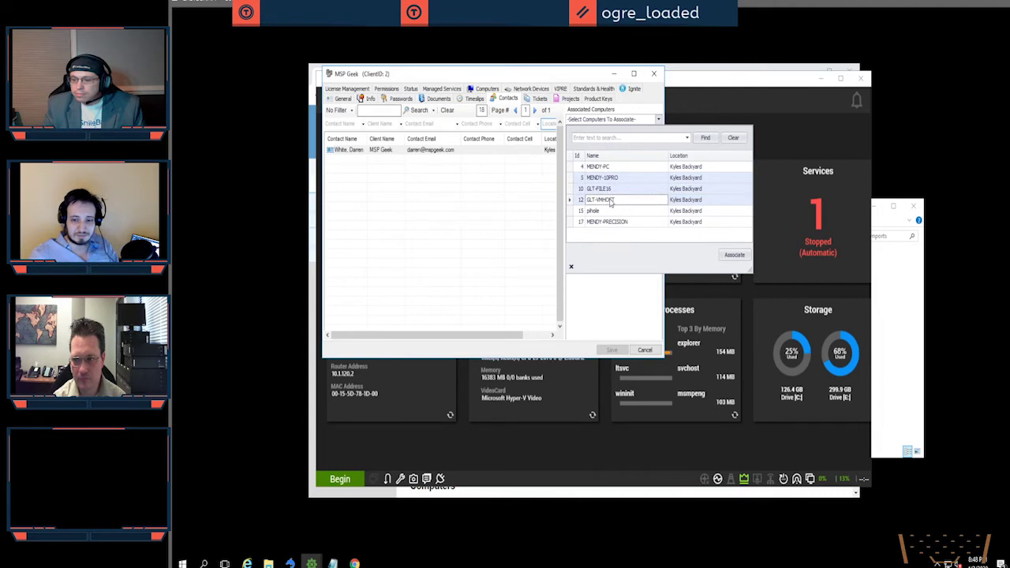
{"action": "left_click", "coordinate": [721, 257]}
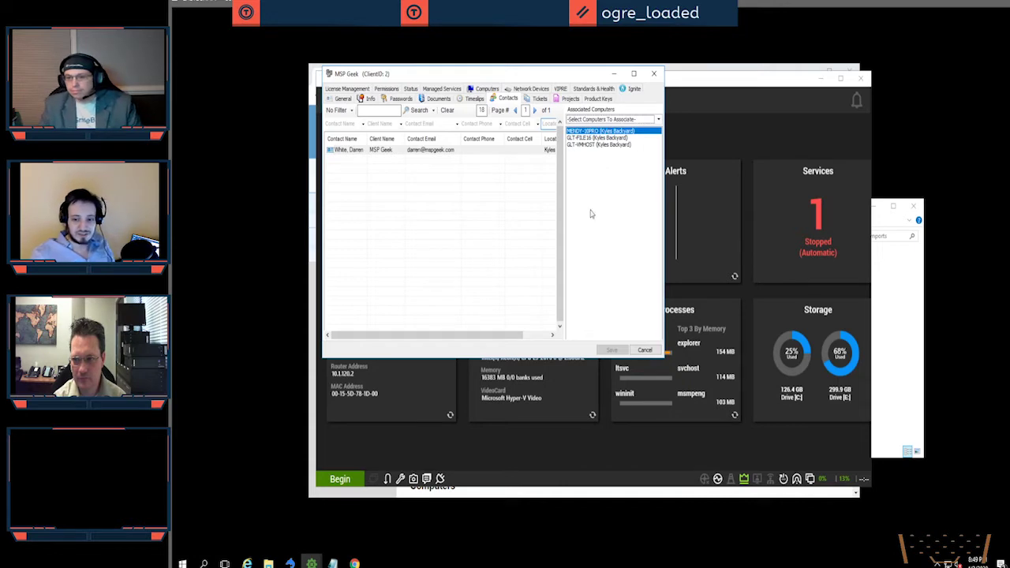
{"action": "left_click", "coordinate": [654, 73]}
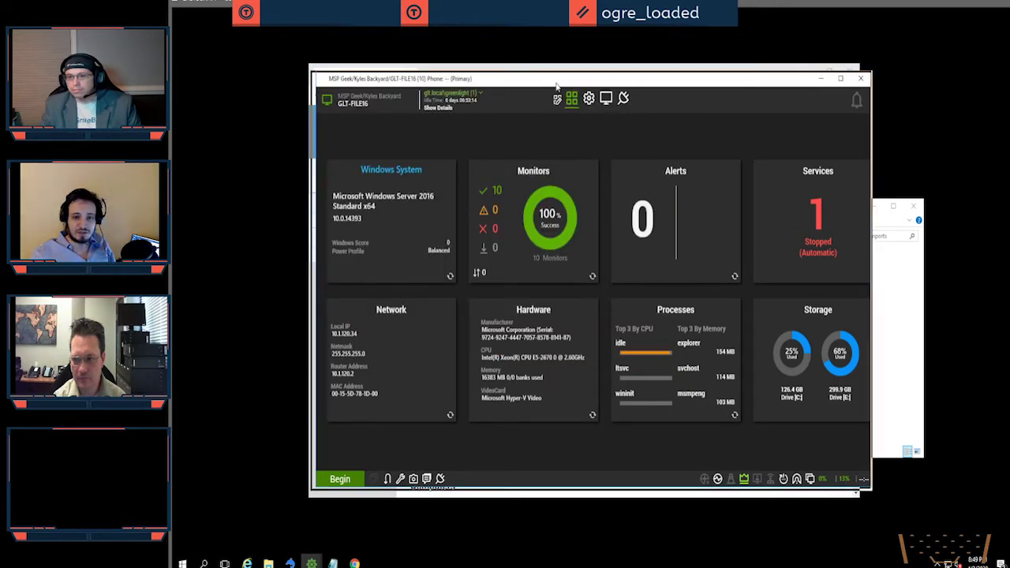
Step: Reload the portal dashboard and view MENDY-10PRO's details from its Computers list
{"action": "left_click", "coordinate": [761, 163]}
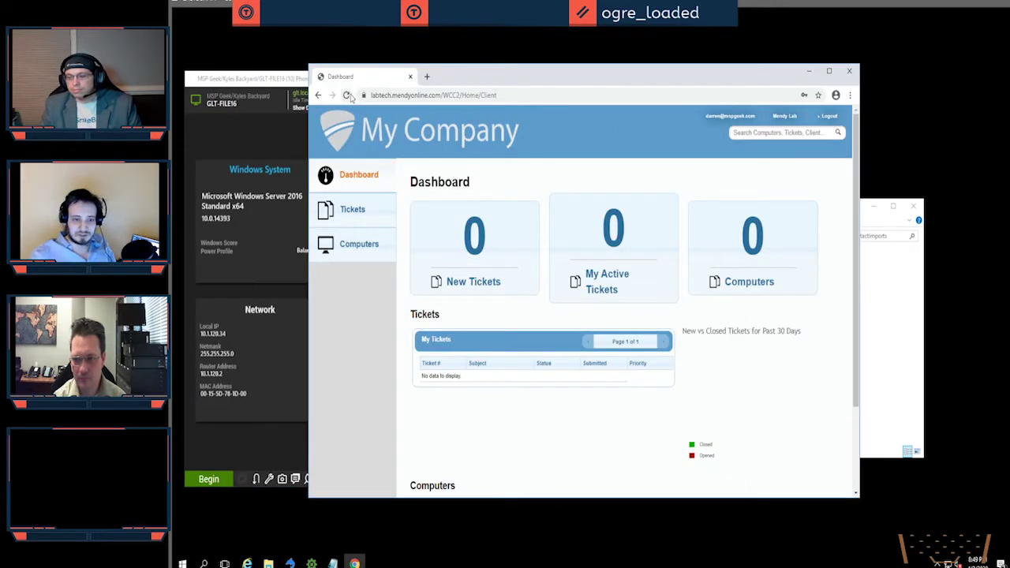
{"action": "left_click", "coordinate": [420, 111]}
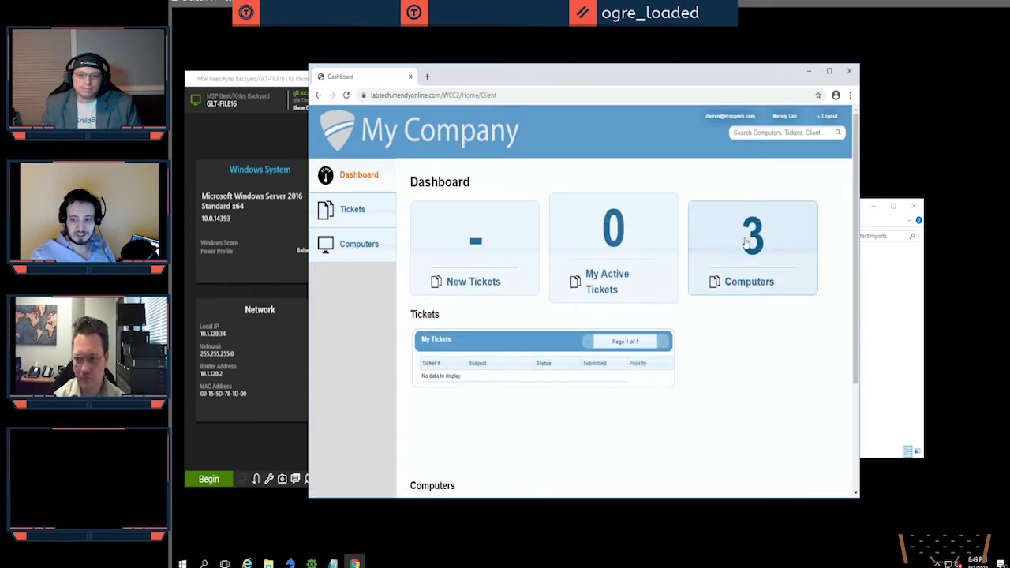
{"action": "left_click", "coordinate": [746, 240]}
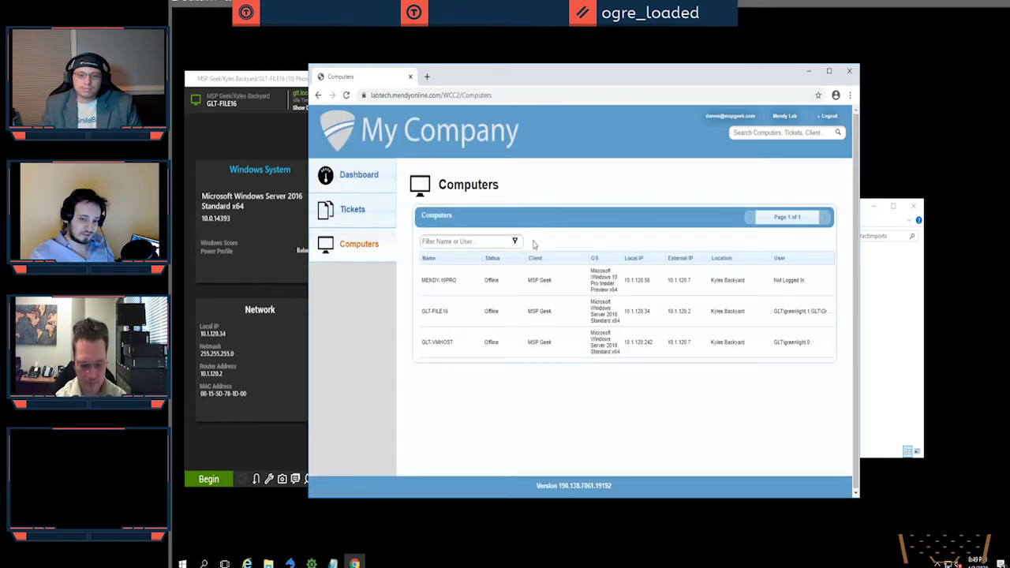
{"action": "left_click", "coordinate": [475, 288]}
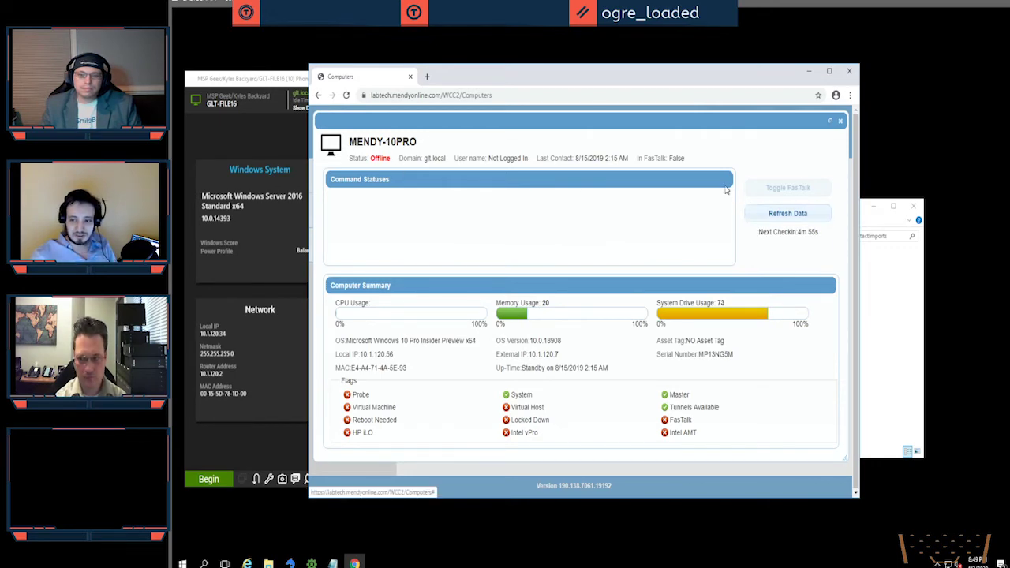
Step: Move the GLT-FILE16 window aside and bring the main Automate console back to front
{"action": "left_click_drag", "start_coordinate": [274, 80], "coordinate": [504, 80]}
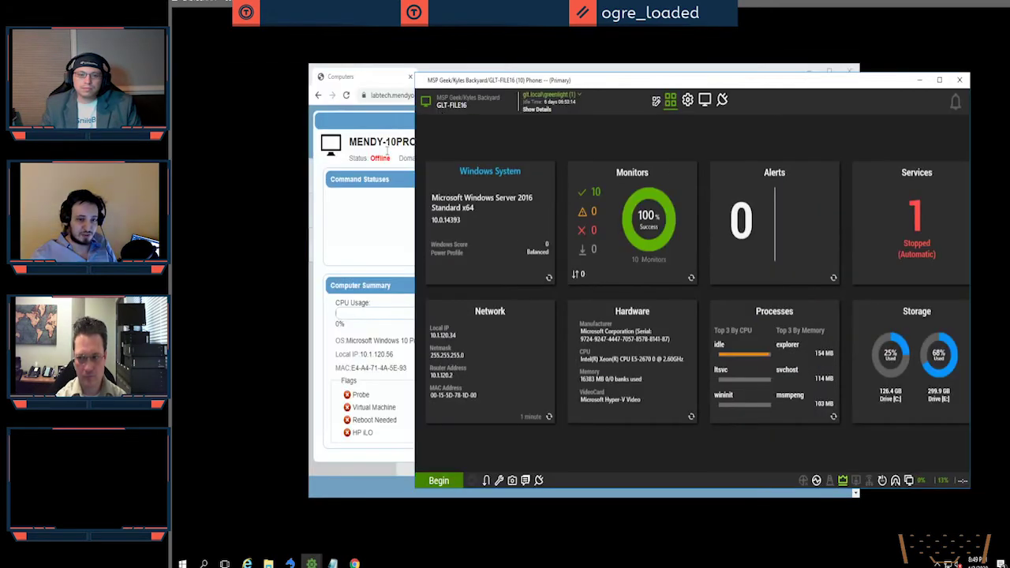
{"action": "mouse_move", "coordinate": [312, 562]}
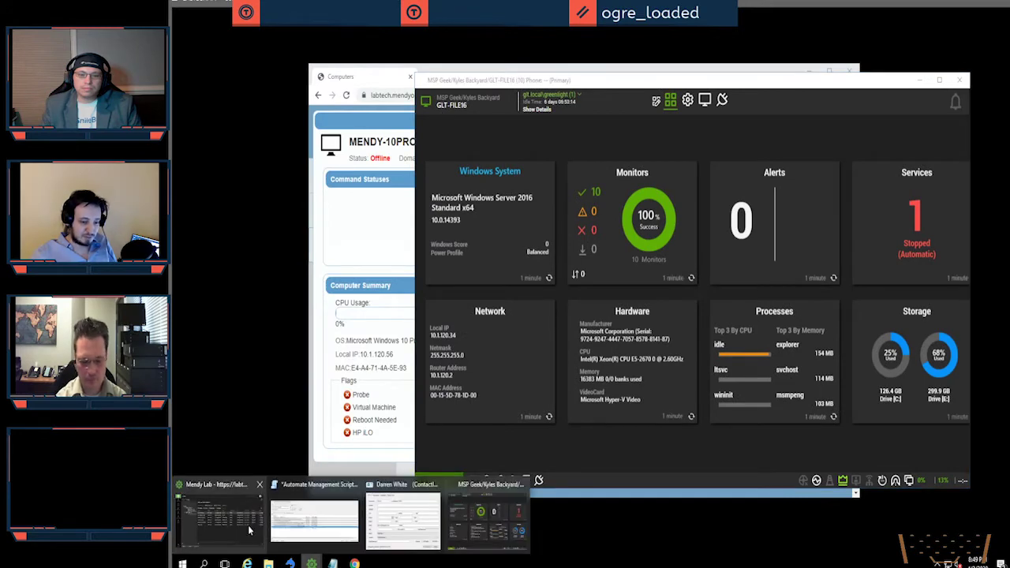
{"action": "left_click", "coordinate": [219, 514]}
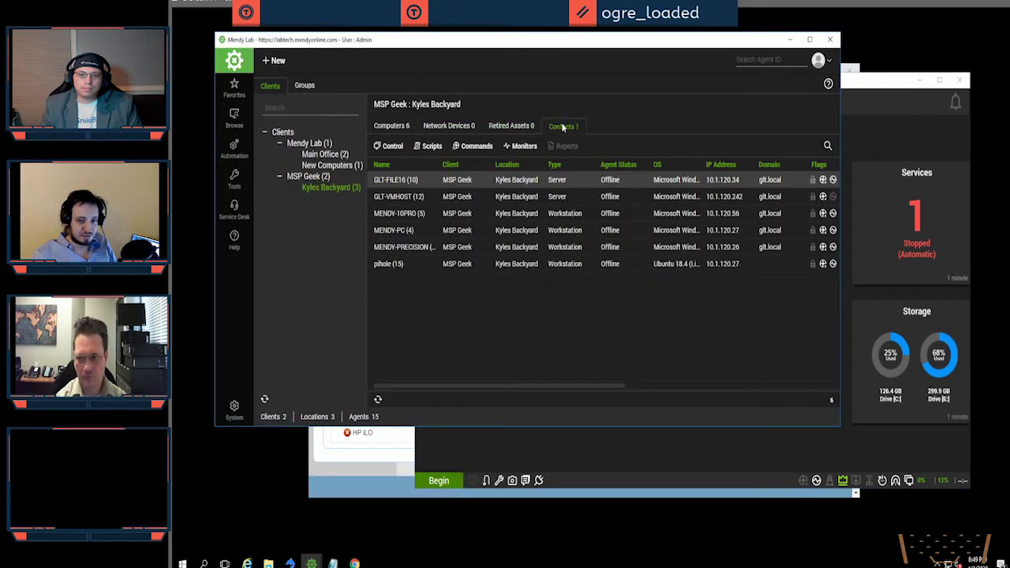
Step: Grant the contact Remote Access web permission, save, and return to the portal's MENDY-10PRO details
{"action": "left_click", "coordinate": [563, 125]}
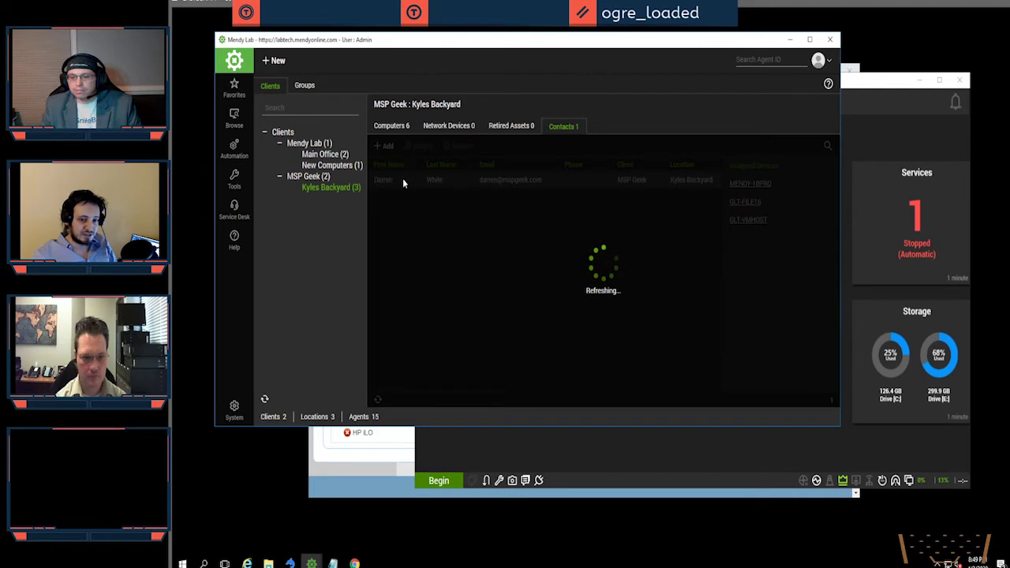
{"action": "double_click", "coordinate": [402, 180]}
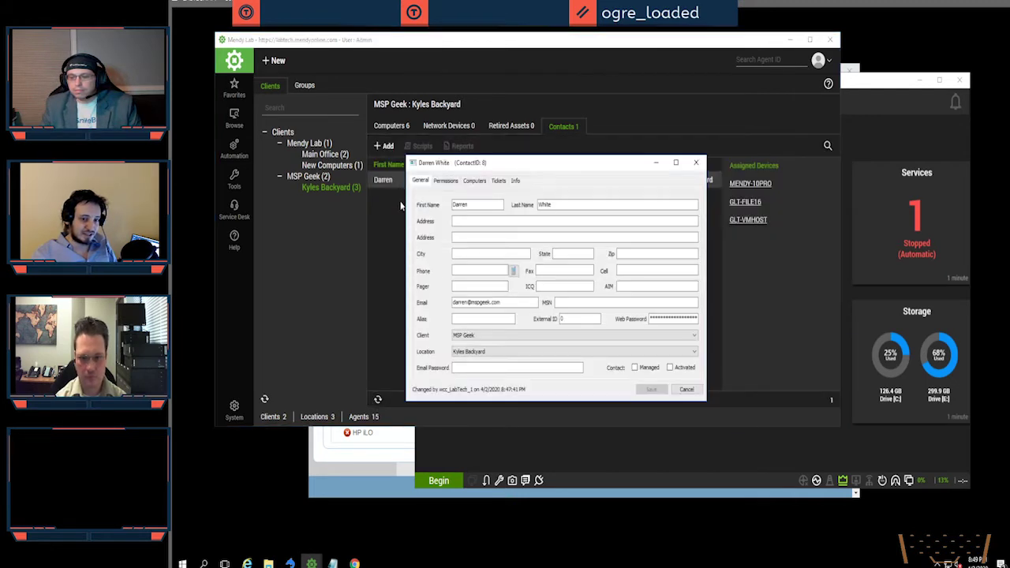
{"action": "left_click", "coordinate": [453, 181]}
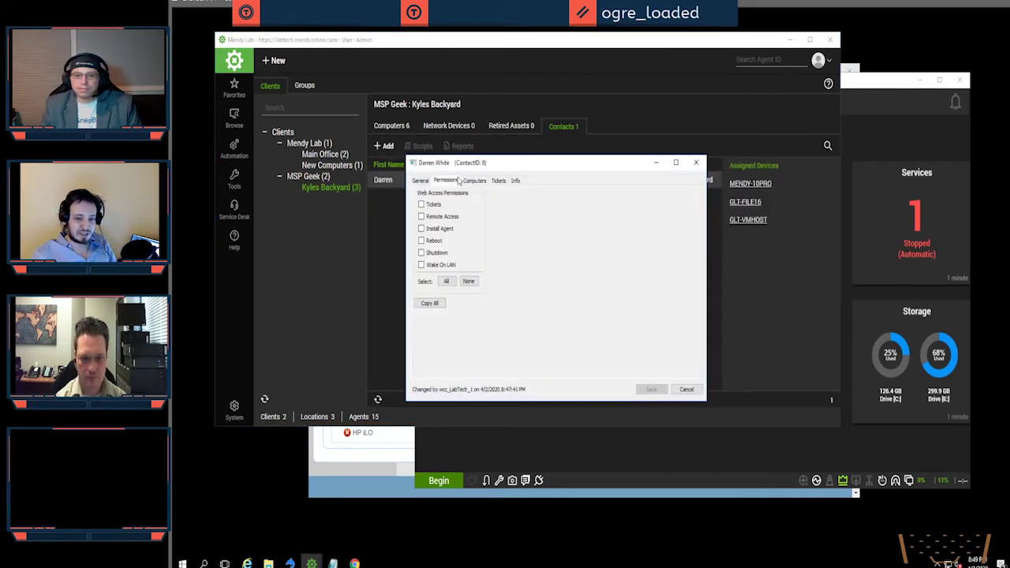
{"action": "left_click", "coordinate": [446, 218]}
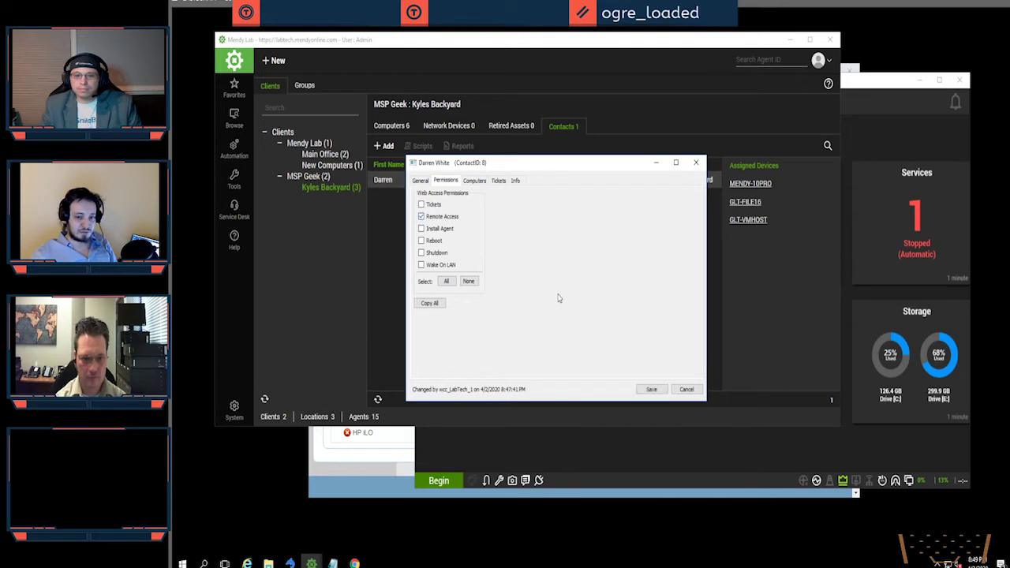
{"action": "left_click", "coordinate": [652, 389]}
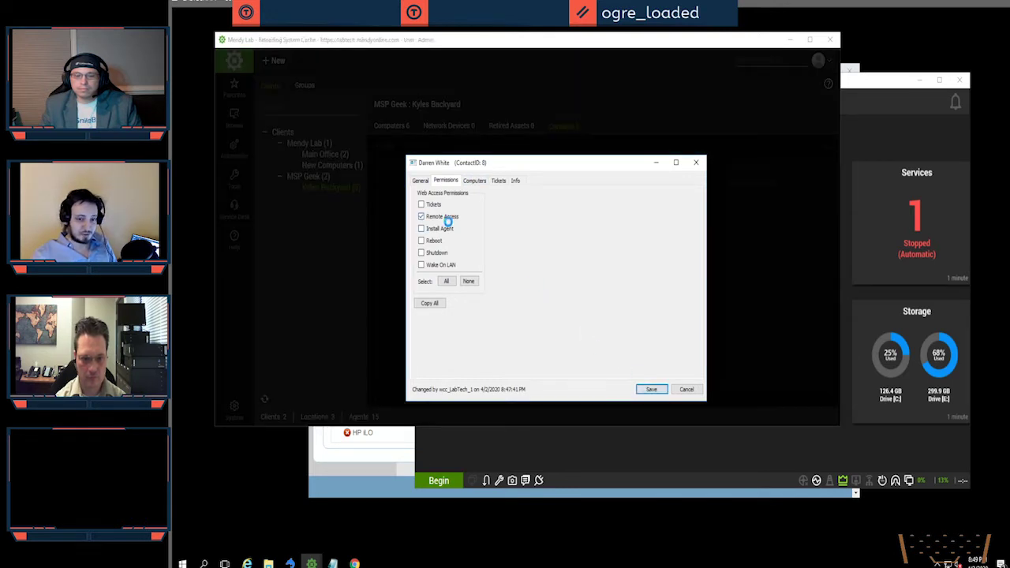
{"action": "left_click", "coordinate": [386, 483]}
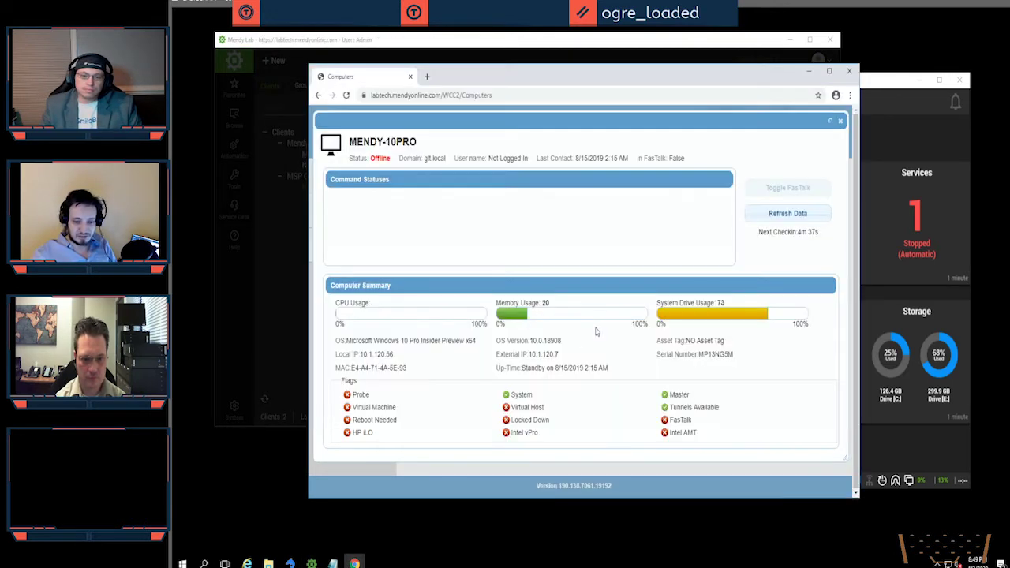
Step: Reopen MENDY-10PRO's portal details so Remote Access appears, then return to the console's contacts view
{"action": "left_click", "coordinate": [840, 121]}
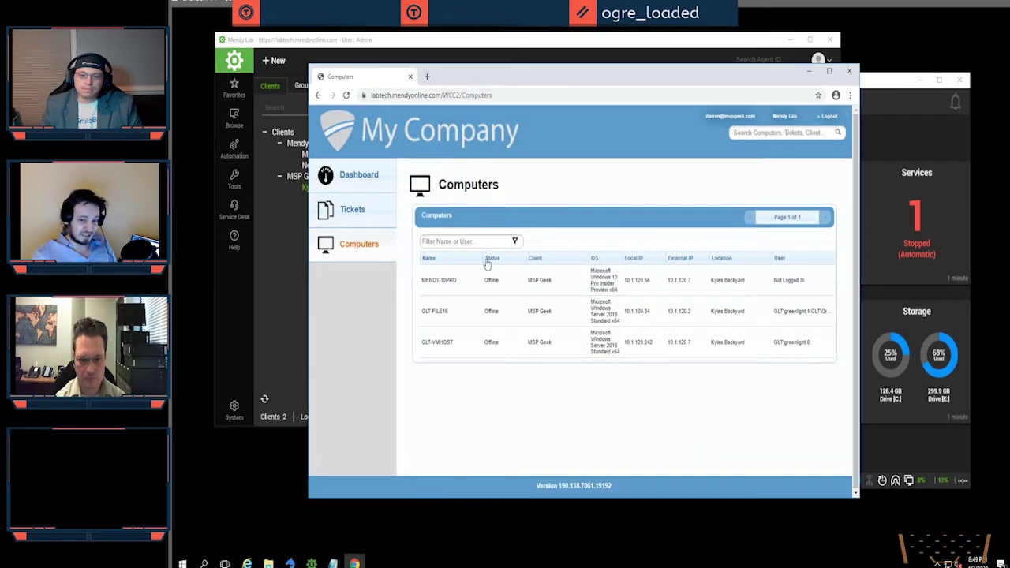
{"action": "left_click", "coordinate": [622, 289]}
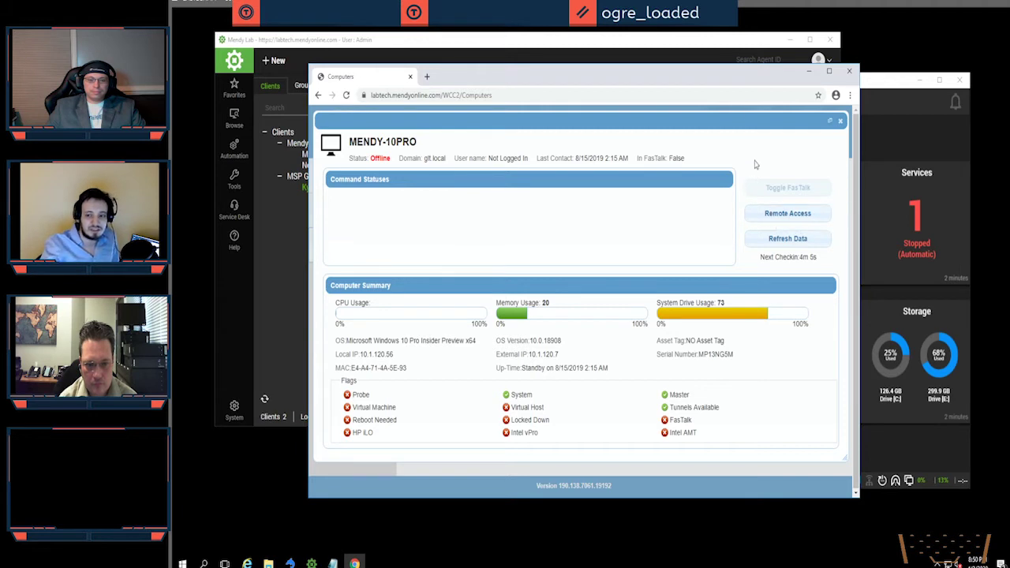
{"action": "left_click", "coordinate": [552, 51]}
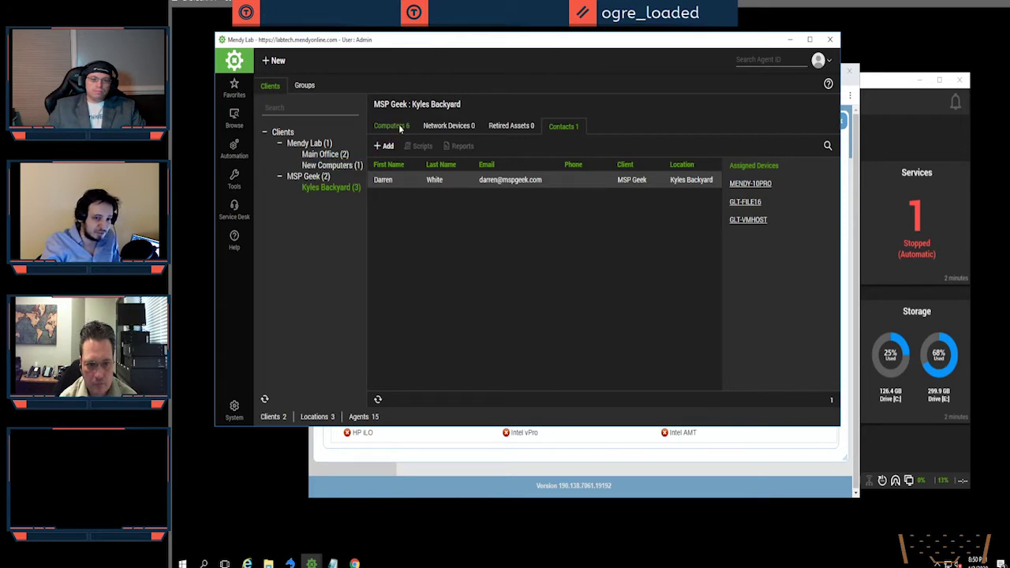
Step: Open Advanced Searches for computers from the Automation menu
{"action": "left_click", "coordinate": [234, 148]}
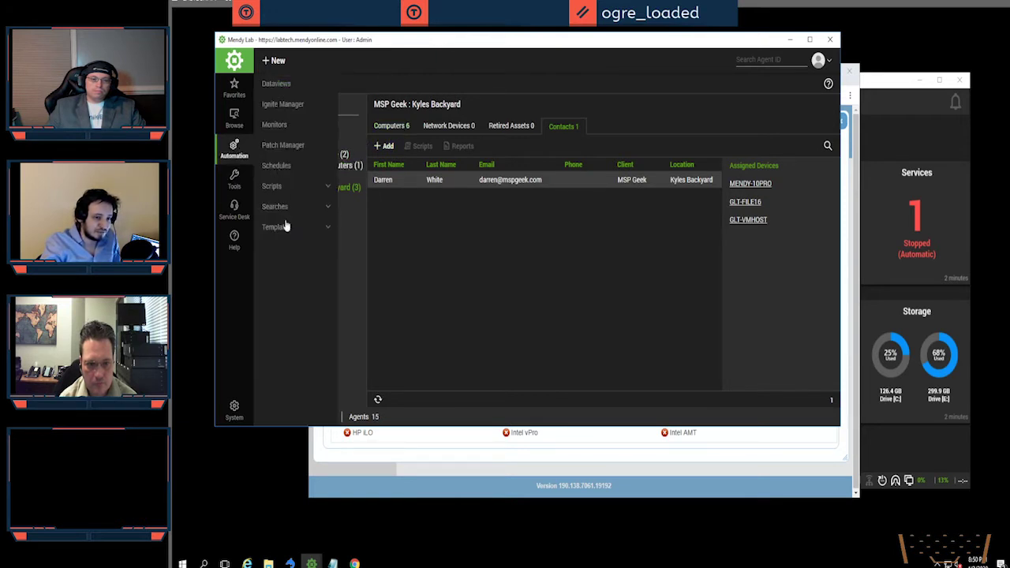
{"action": "left_click", "coordinate": [283, 207]}
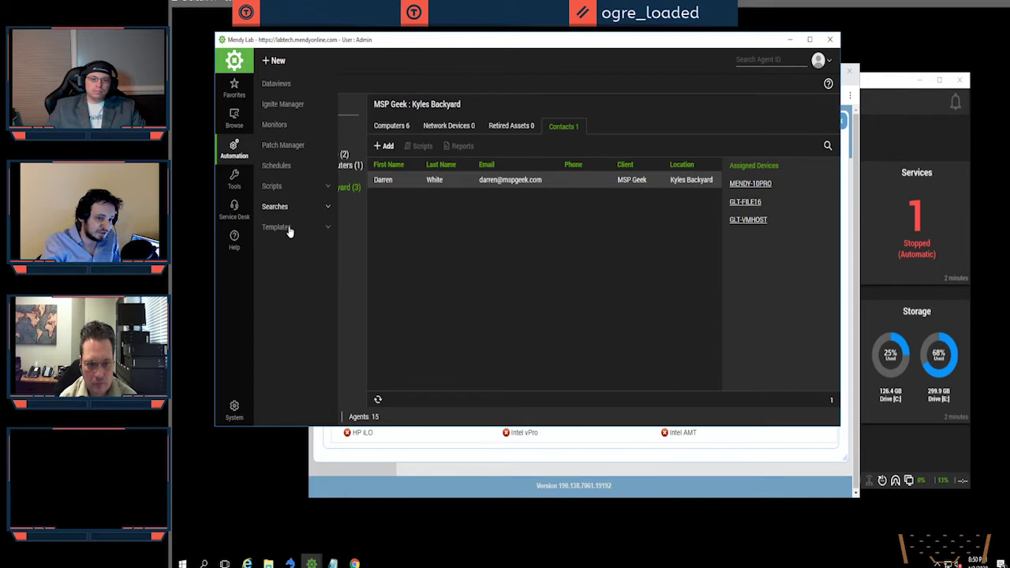
{"action": "left_click", "coordinate": [289, 224]}
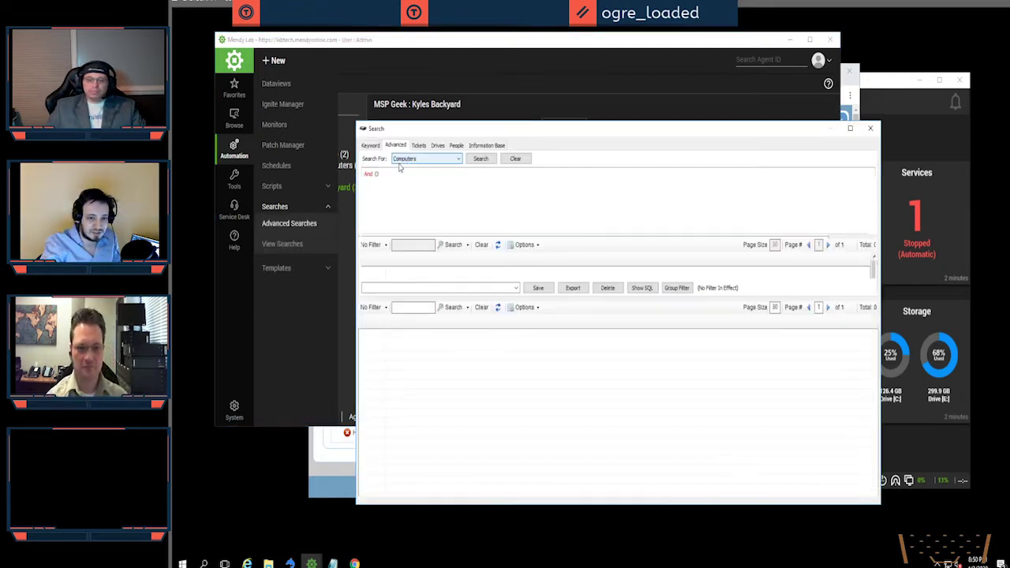
Step: Search for computers whose Client.General.Name contains 'MSP'
{"action": "left_click", "coordinate": [377, 175]}
{"action": "left_click", "coordinate": [382, 184]}
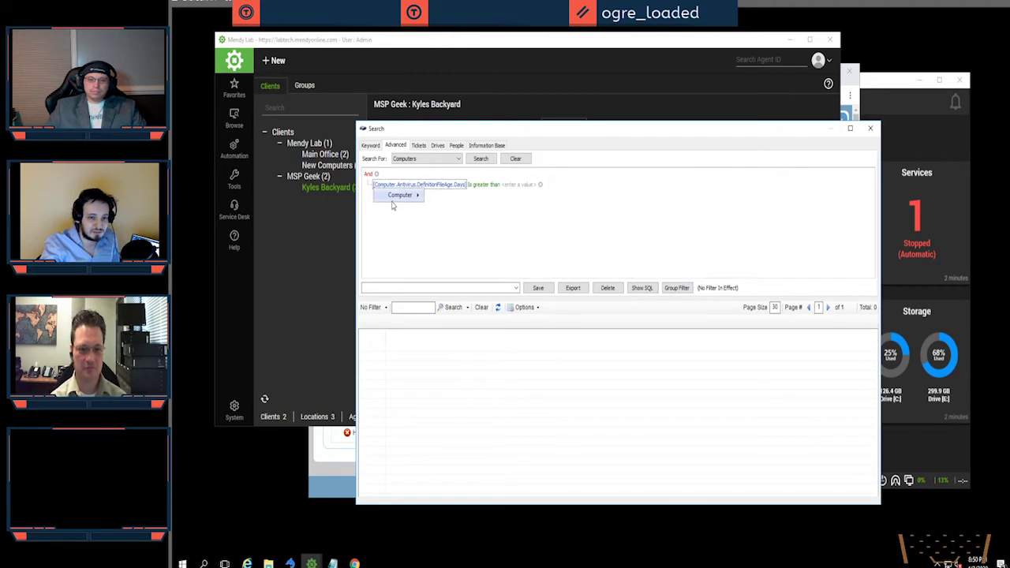
{"action": "mouse_move", "coordinate": [403, 195]}
{"action": "mouse_move", "coordinate": [448, 413]}
{"action": "mouse_move", "coordinate": [513, 425]}
{"action": "left_click", "coordinate": [572, 450]}
{"action": "left_click", "coordinate": [450, 185]}
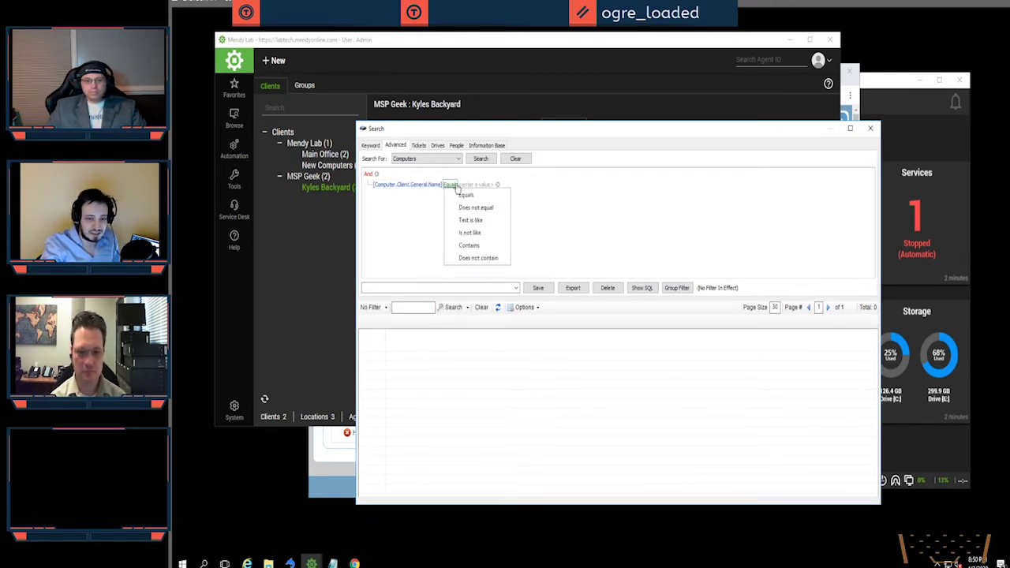
{"action": "left_click", "coordinate": [469, 246]}
{"action": "left_click", "coordinate": [476, 188]}
{"action": "type", "text": "MSP"}
{"action": "key", "text": "Return"}
{"action": "left_click", "coordinate": [481, 159]}
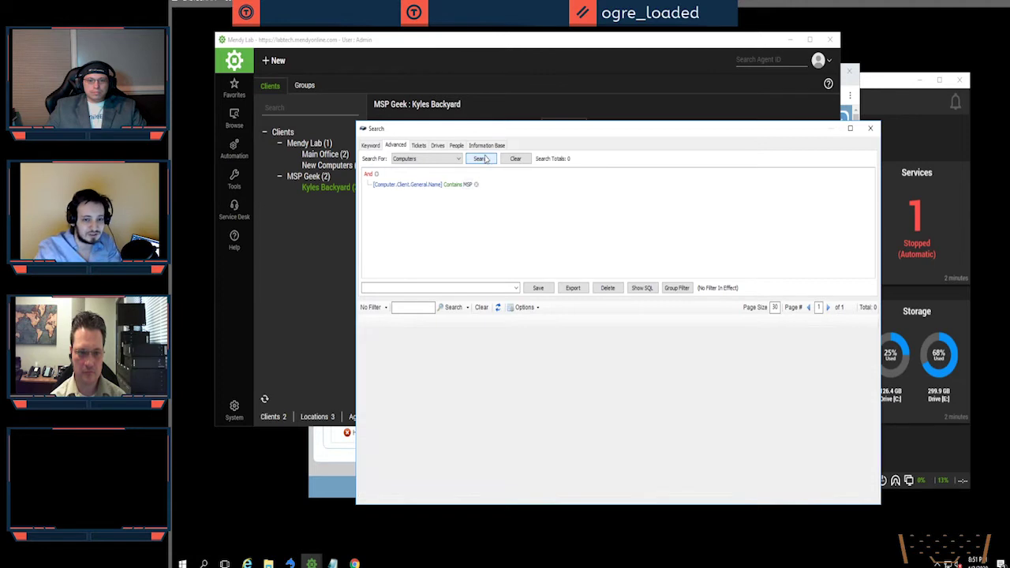
Step: Add a second condition on the OS.LastUserName field
{"action": "left_click", "coordinate": [377, 174]}
{"action": "left_click", "coordinate": [383, 195]}
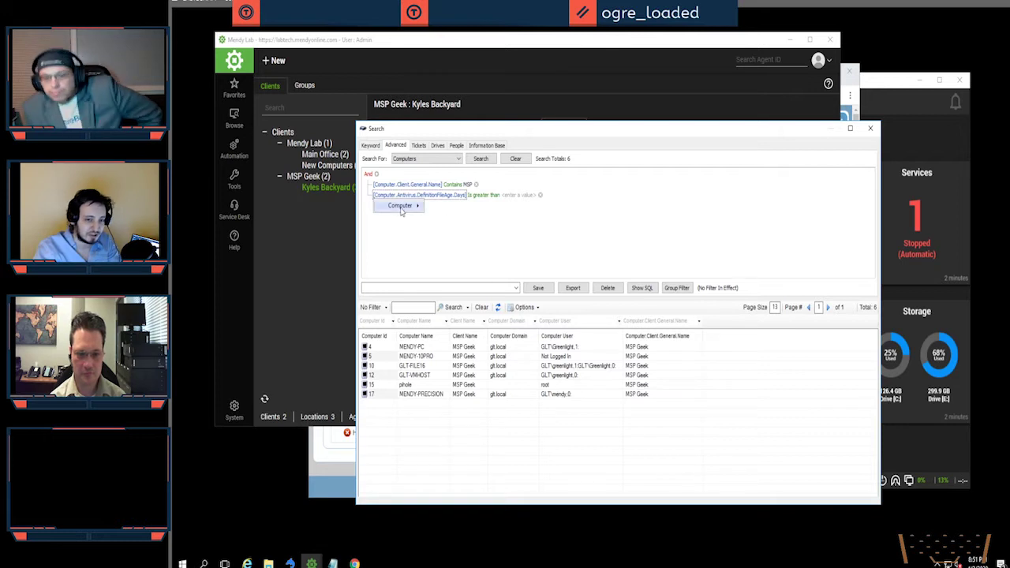
{"action": "mouse_move", "coordinate": [407, 205]}
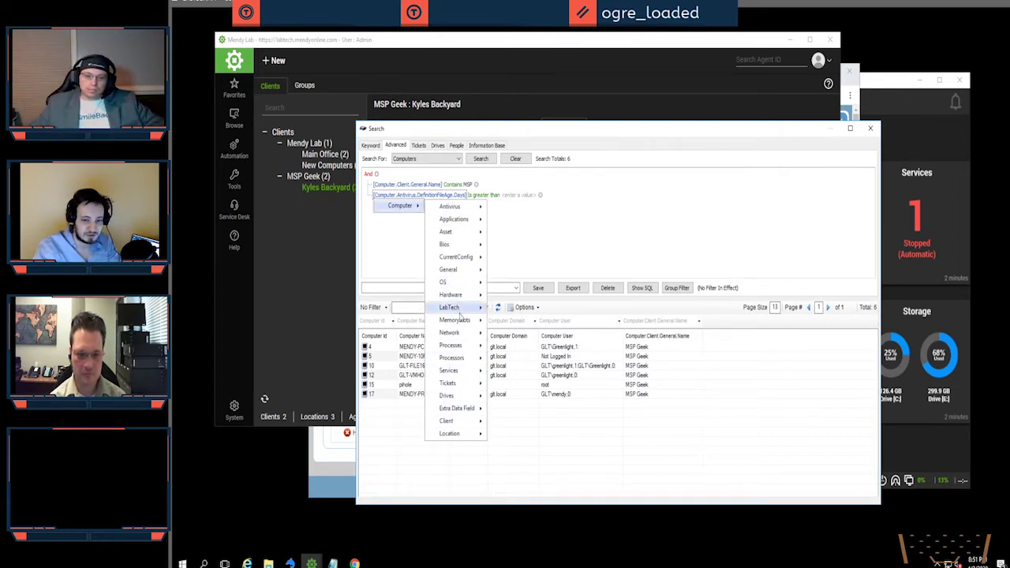
{"action": "mouse_move", "coordinate": [459, 309]}
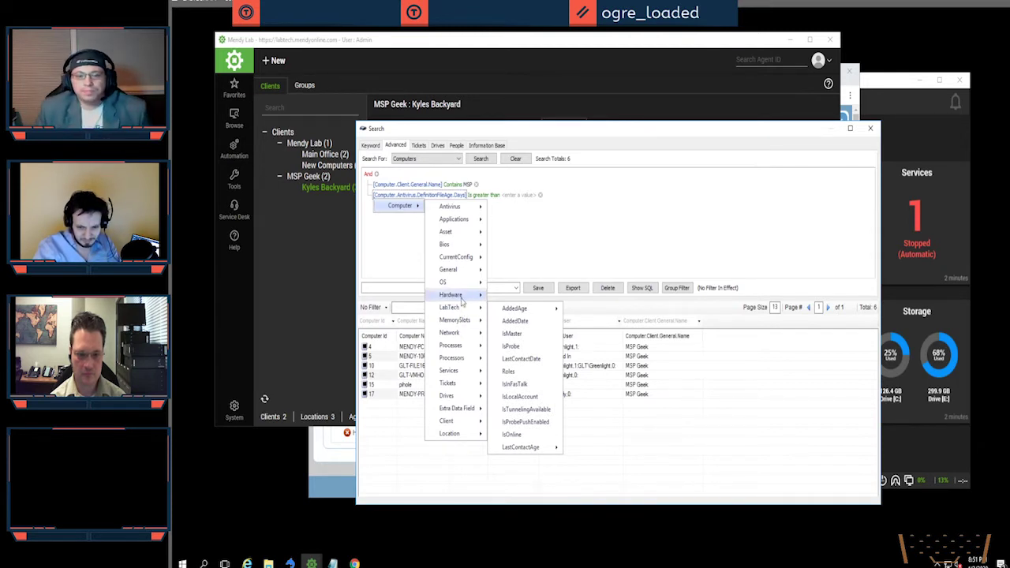
{"action": "mouse_move", "coordinate": [463, 284]}
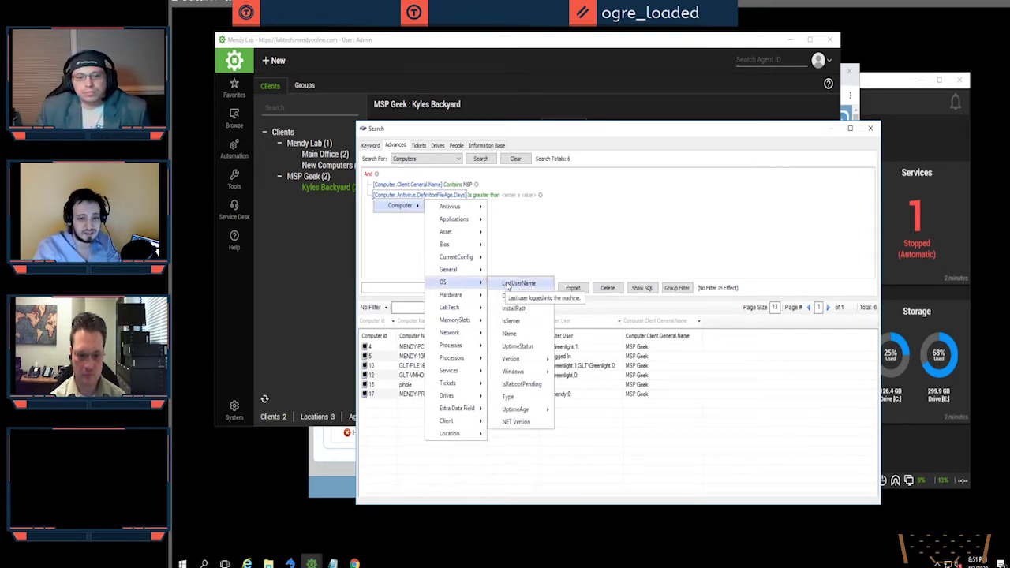
{"action": "left_click", "coordinate": [507, 284]}
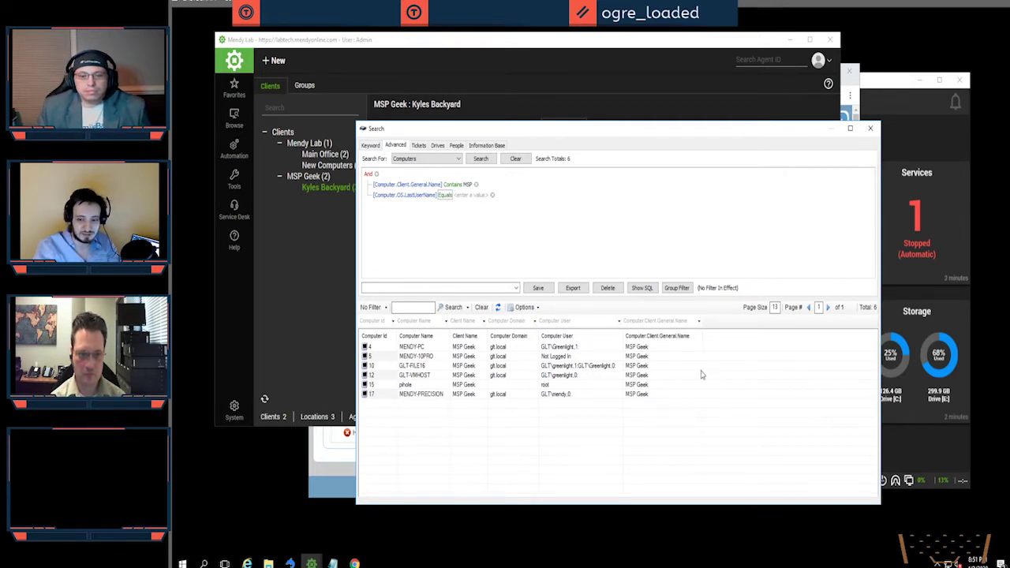
Step: Set the last-user-name condition to 'Does not equal 1' and rerun the search
{"action": "left_click", "coordinate": [447, 195]}
{"action": "left_click", "coordinate": [470, 219]}
{"action": "left_click", "coordinate": [487, 196]}
{"action": "type", "text": "1"}
{"action": "left_click", "coordinate": [482, 159]}
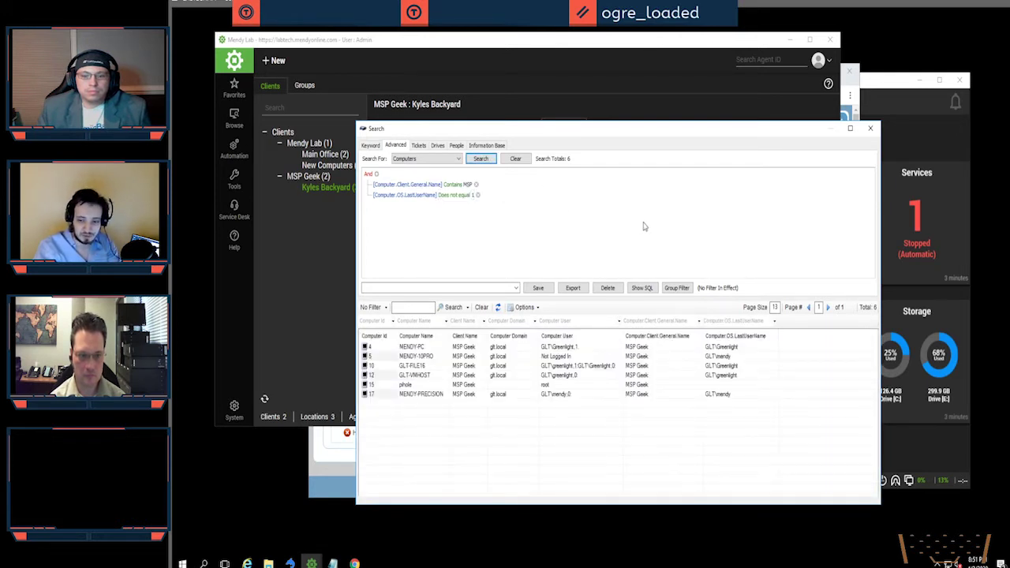
Step: Select the pihole, MENDY-10PRO and GLT-VMHOST rows in the search results
{"action": "left_click", "coordinate": [668, 385]}
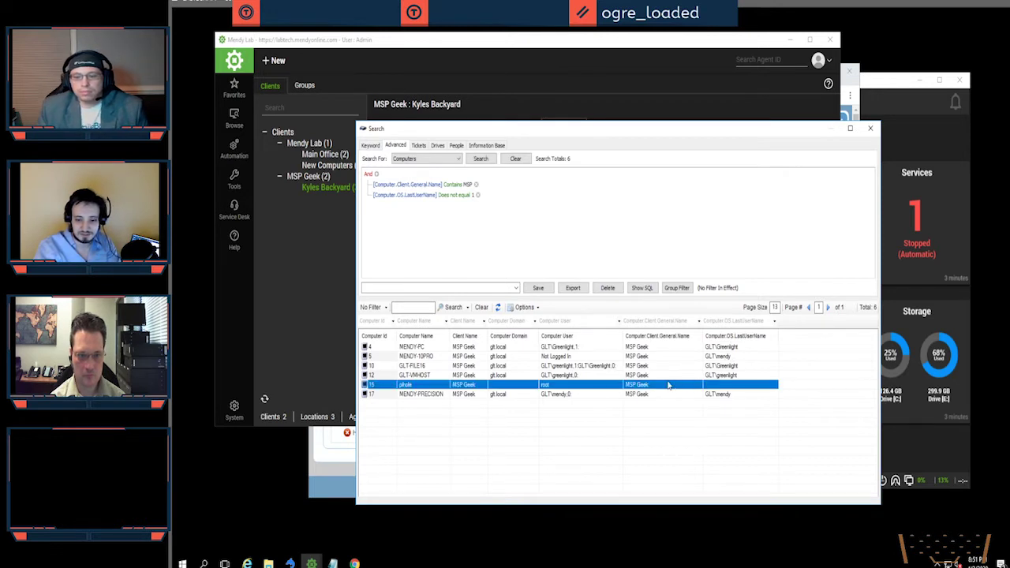
{"action": "left_click", "coordinate": [720, 356]}
{"action": "left_click", "coordinate": [633, 376]}
{"action": "left_click", "coordinate": [629, 357]}
{"action": "left_click", "coordinate": [720, 385]}
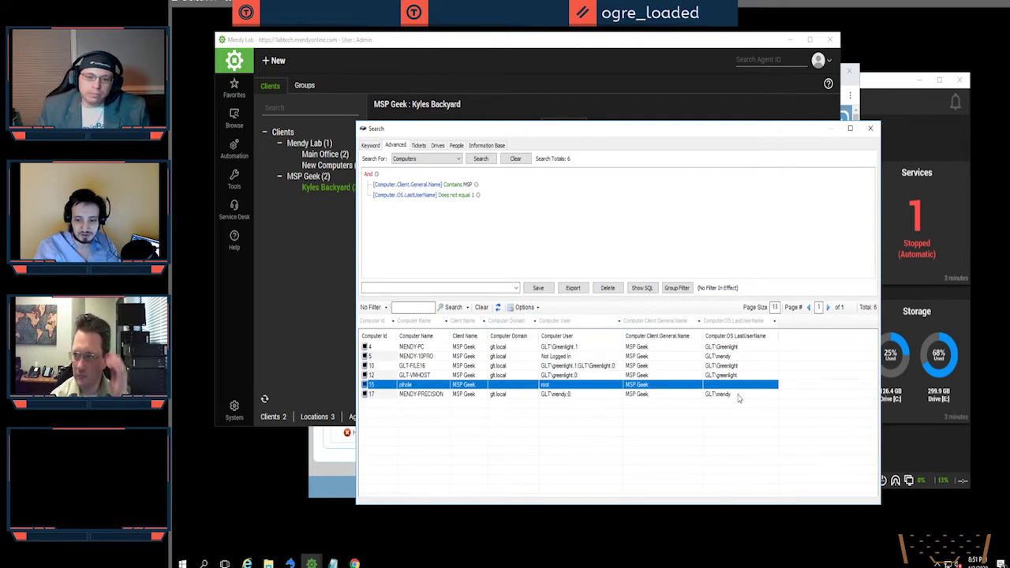
{"action": "left_click", "coordinate": [735, 386]}
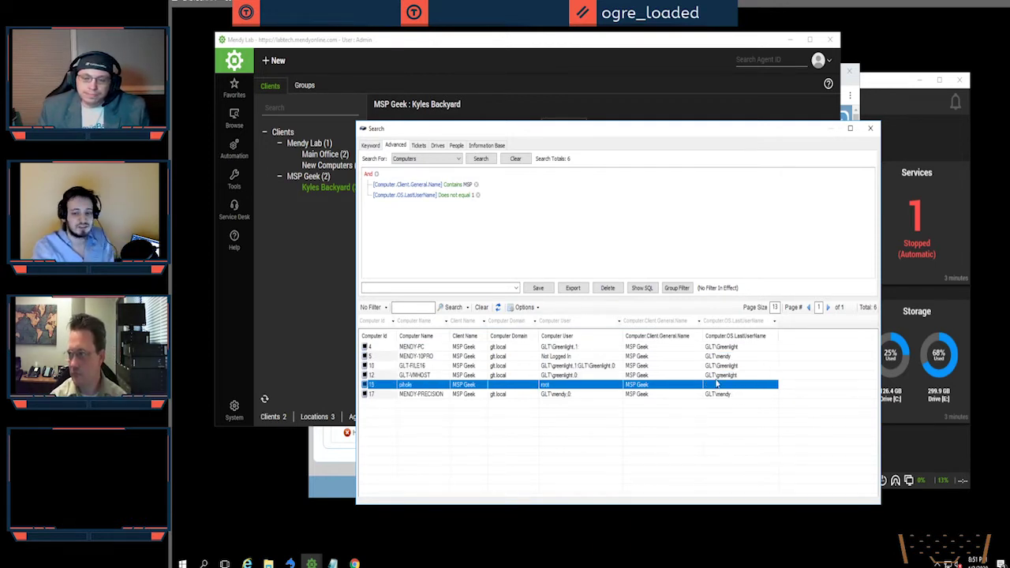
Step: Export all search results to Excel and move the Search window up and left
{"action": "left_click", "coordinate": [524, 307]}
{"action": "left_click", "coordinate": [540, 345]}
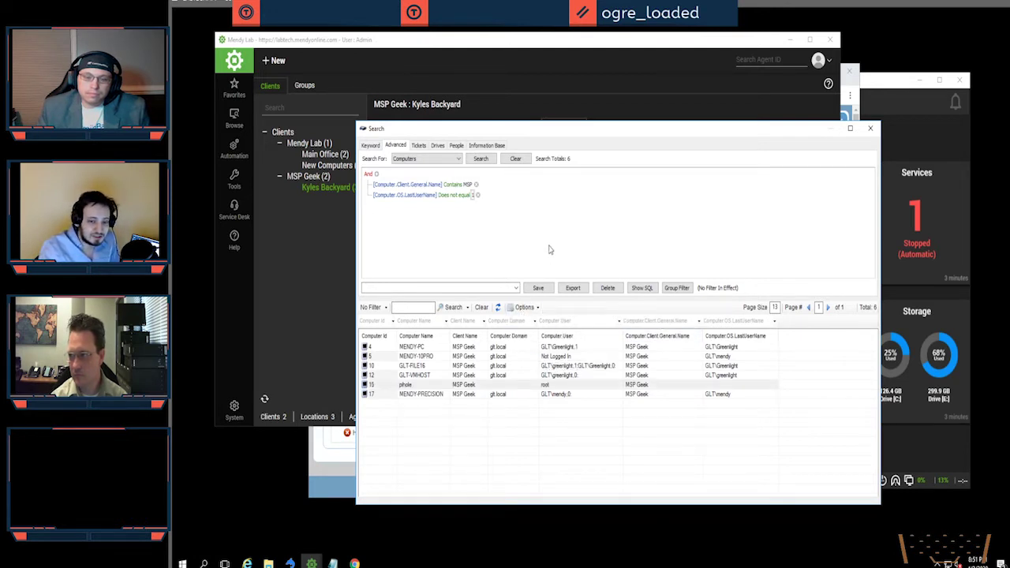
{"action": "left_click_drag", "start_coordinate": [569, 134], "coordinate": [524, 110]}
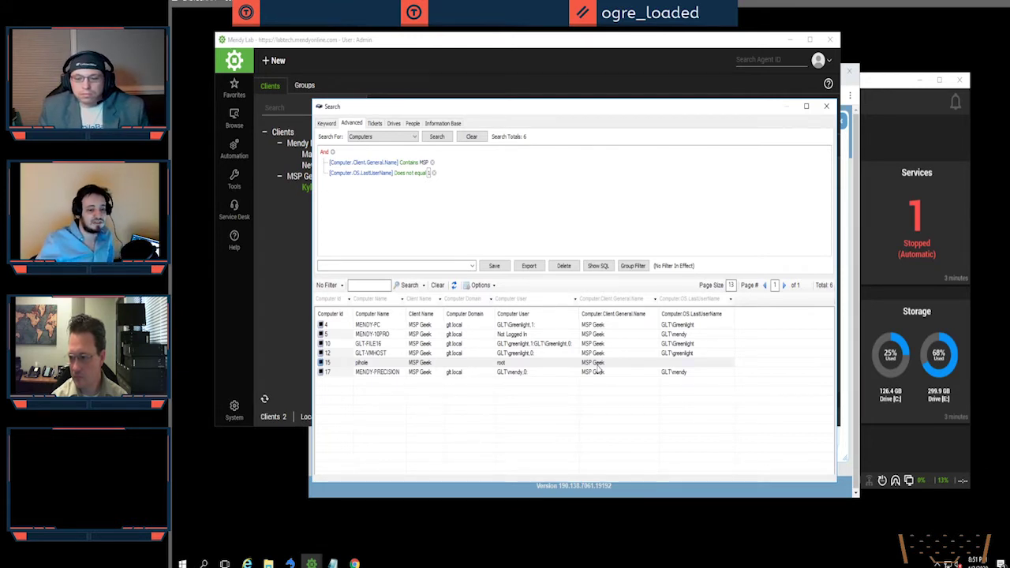
Step: Open contacts.csv from the ContactImports folder in Notepad using Edit
{"action": "left_click", "coordinate": [270, 562]}
{"action": "left_click", "coordinate": [620, 280]}
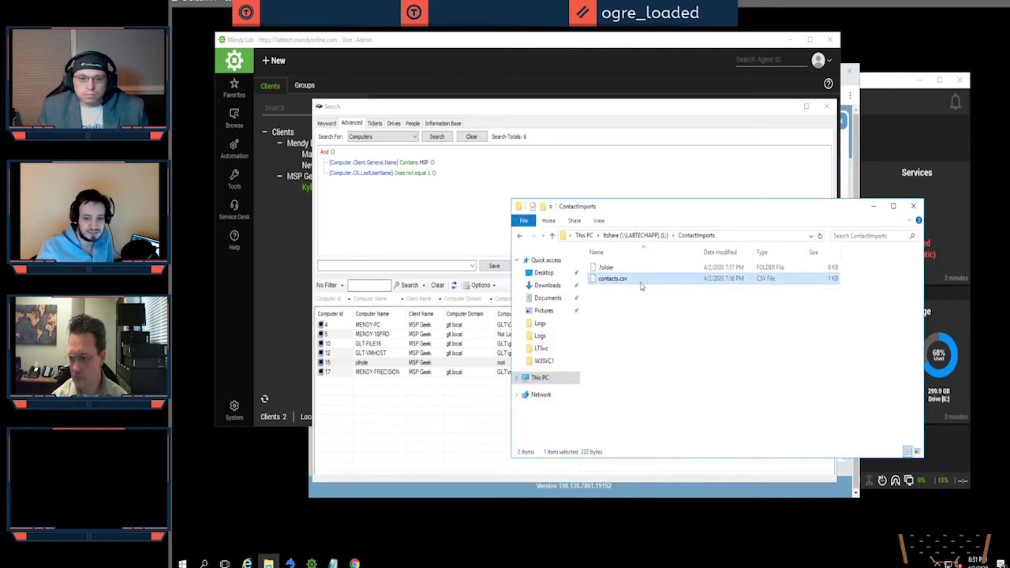
{"action": "right_click", "coordinate": [640, 284]}
{"action": "left_click", "coordinate": [544, 309]}
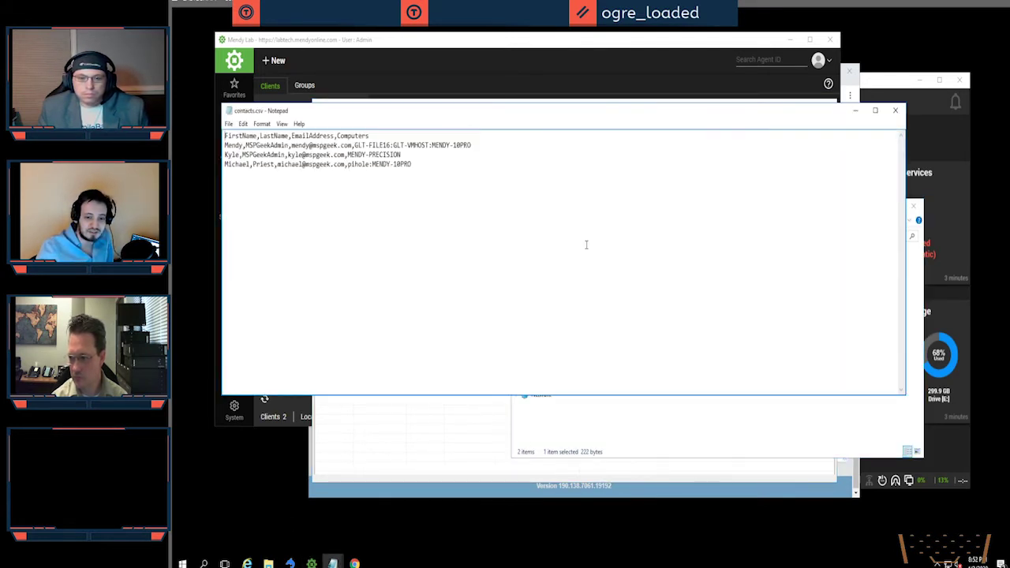